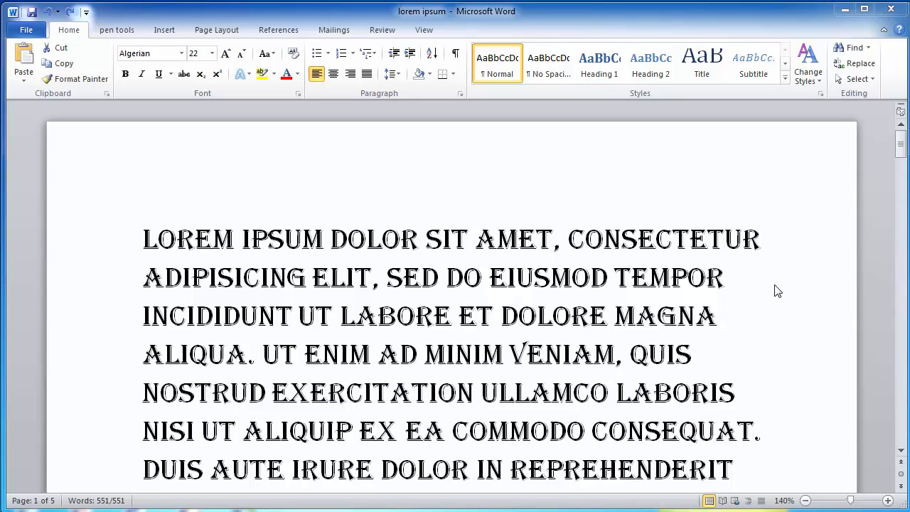
- Set the entire document's text to Times New Roman at size 12
{"action": "key", "text": "ctrl+a"}
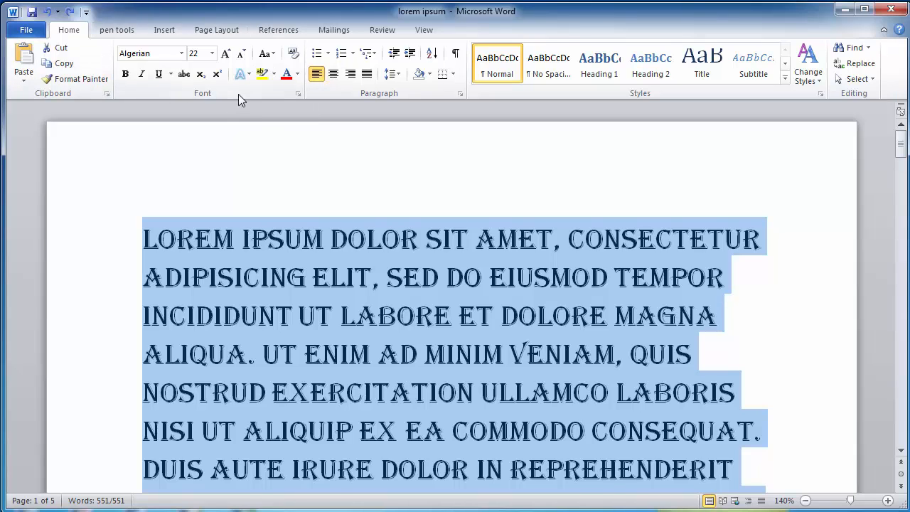
{"action": "left_click", "coordinate": [182, 53]}
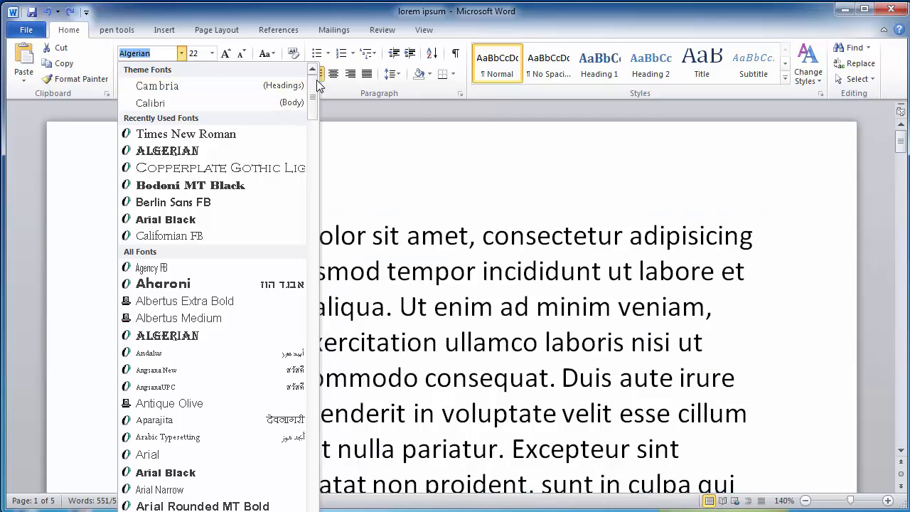
{"action": "left_click_drag", "start_coordinate": [314, 88], "coordinate": [317, 489]}
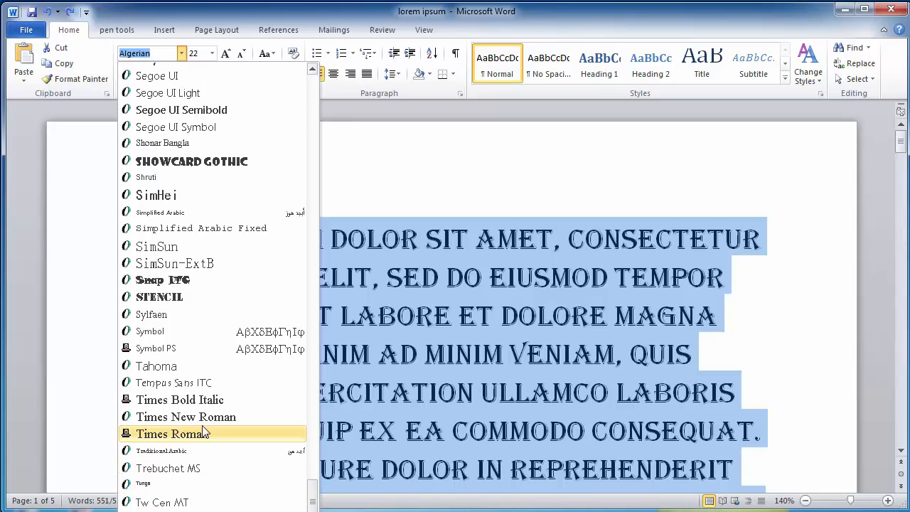
{"action": "left_click", "coordinate": [208, 417]}
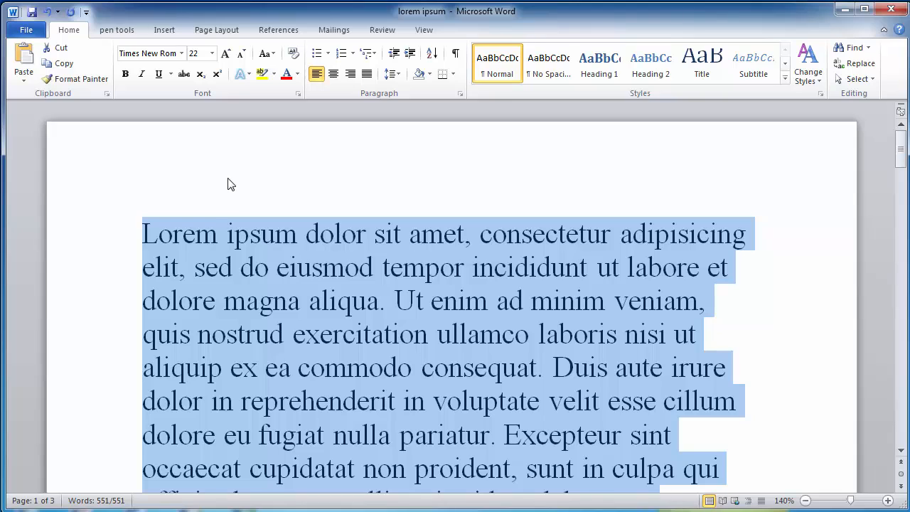
{"action": "left_click", "coordinate": [211, 54]}
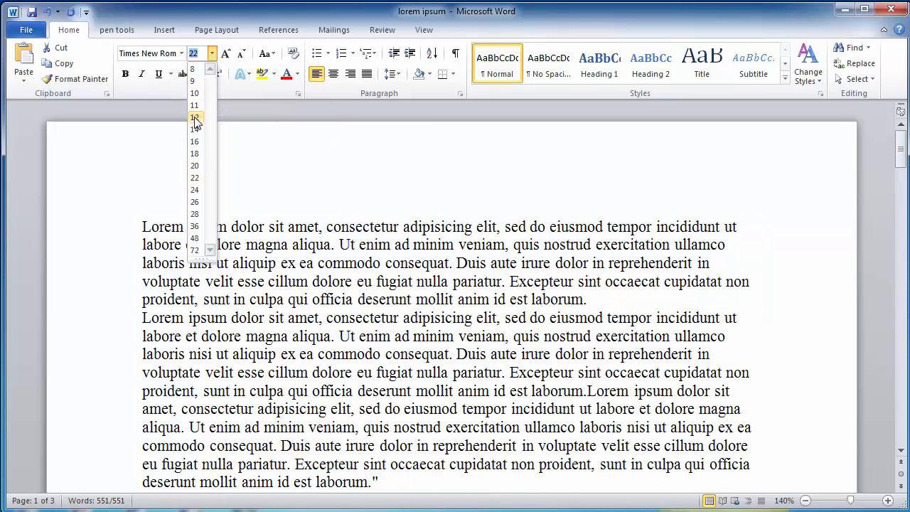
{"action": "left_click", "coordinate": [195, 118]}
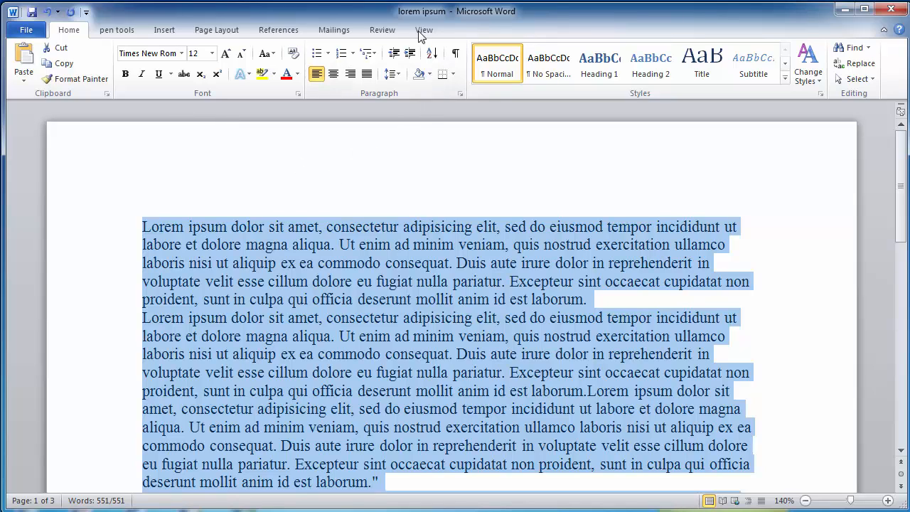
- Give all the selected paragraphs a special first-line indent of 0.5"
{"action": "left_click", "coordinate": [461, 97]}
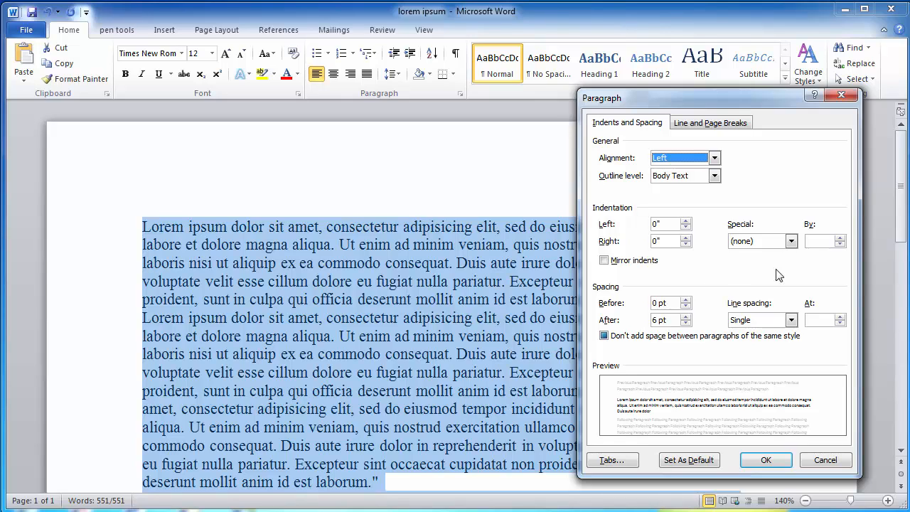
{"action": "left_click", "coordinate": [790, 242]}
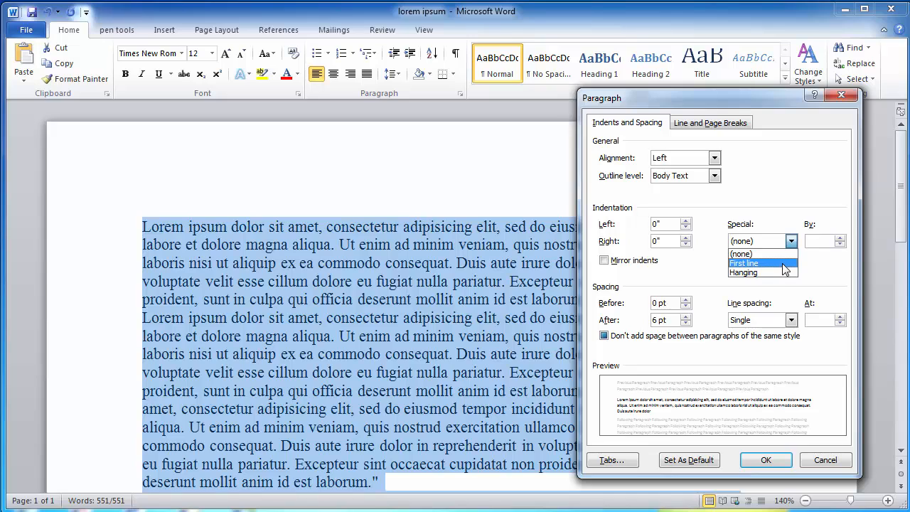
{"action": "left_click", "coordinate": [785, 263]}
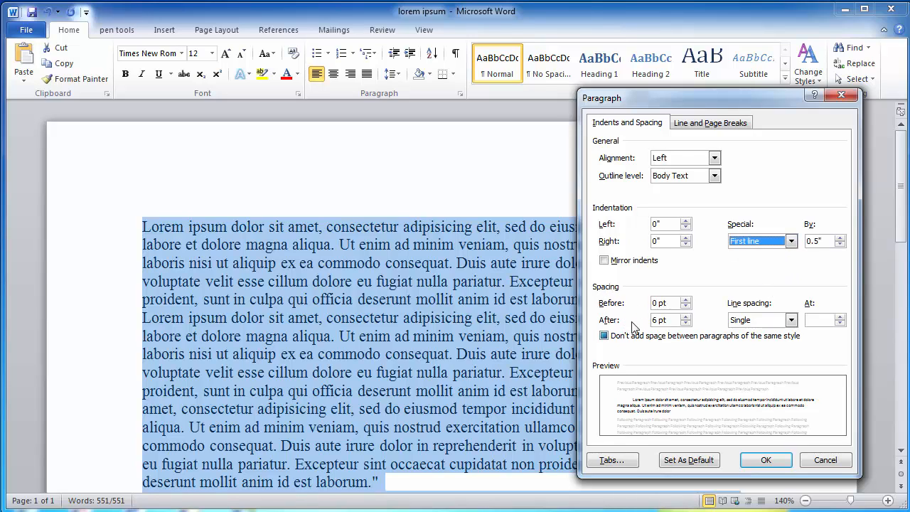
- Set the paragraphs' spacing to 0 pt after and double line spacing, with no added space between paragraphs of the same style
{"action": "left_click", "coordinate": [685, 324]}
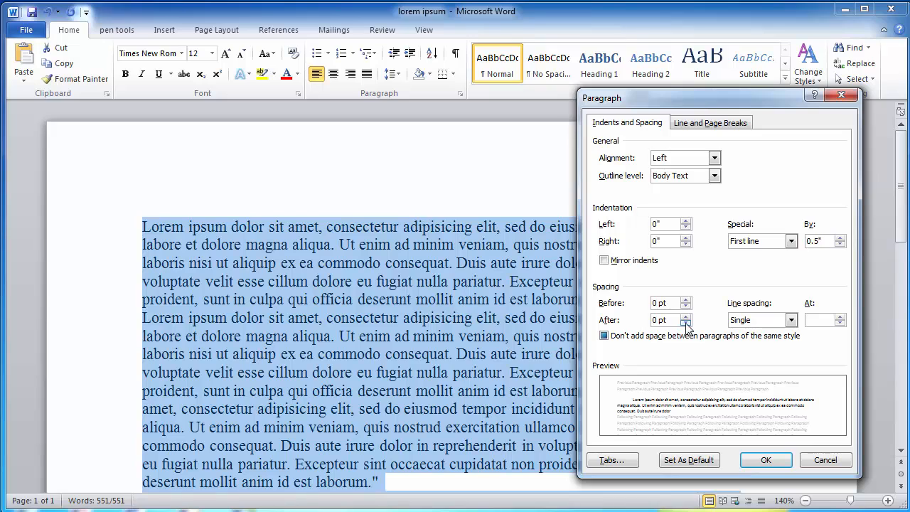
{"action": "left_click", "coordinate": [790, 321]}
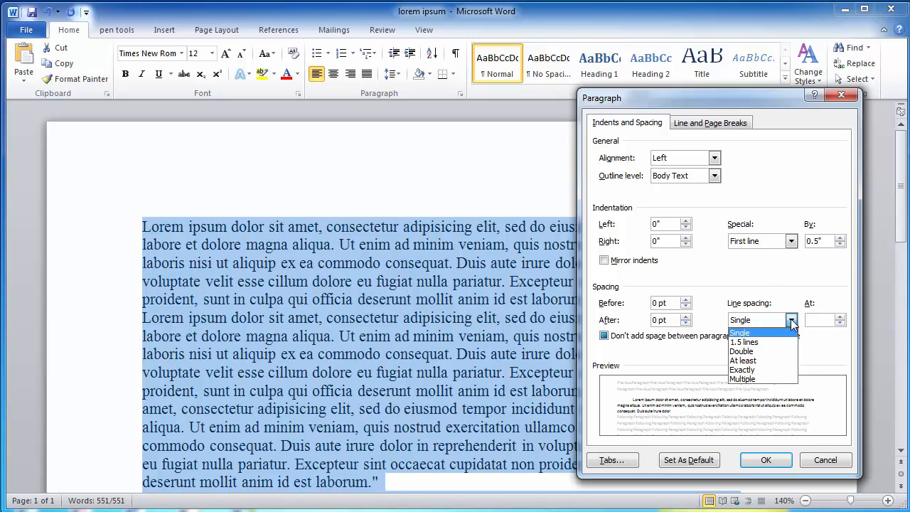
{"action": "left_click", "coordinate": [771, 357]}
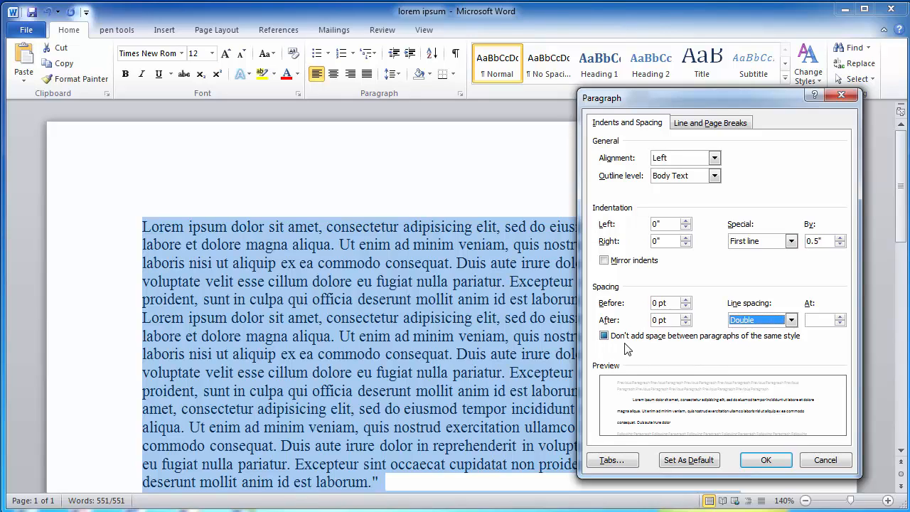
{"action": "left_click", "coordinate": [604, 336]}
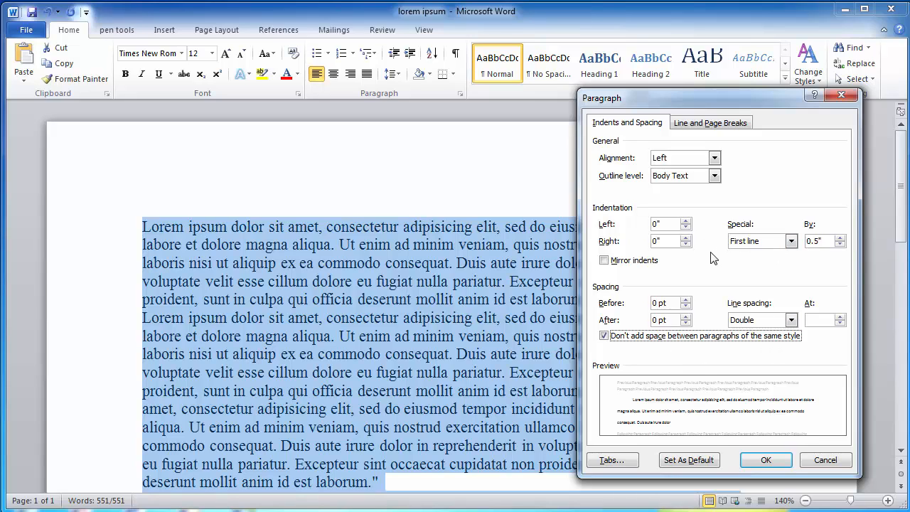
{"action": "left_click", "coordinate": [766, 460]}
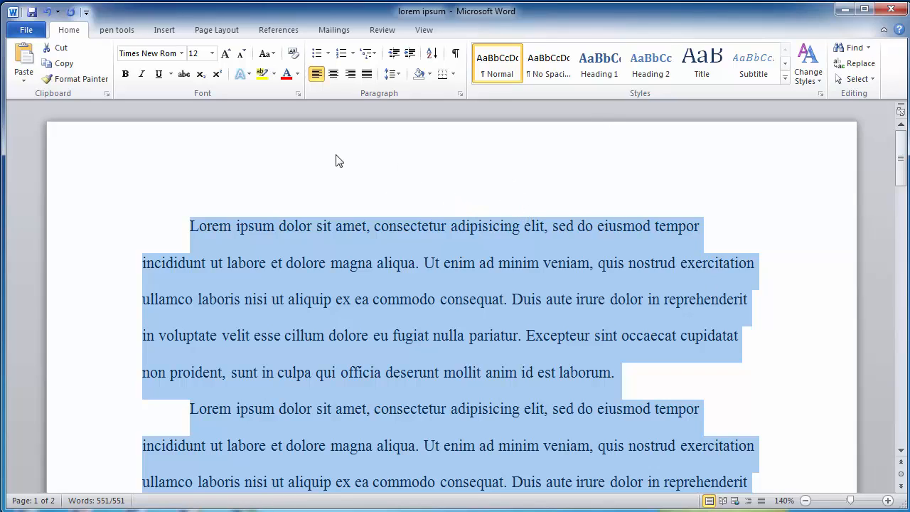
- Apply the Normal page margins, 1" on all sides
{"action": "left_click", "coordinate": [221, 30]}
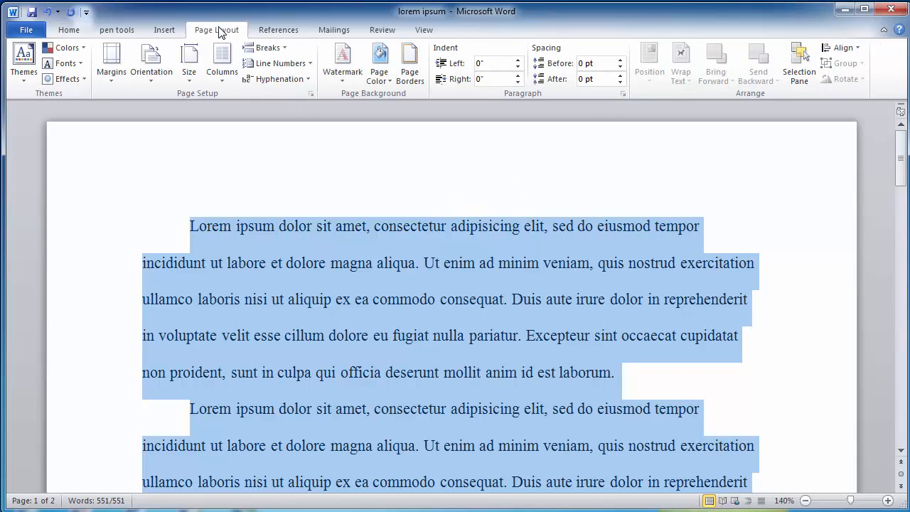
{"action": "left_click", "coordinate": [119, 77]}
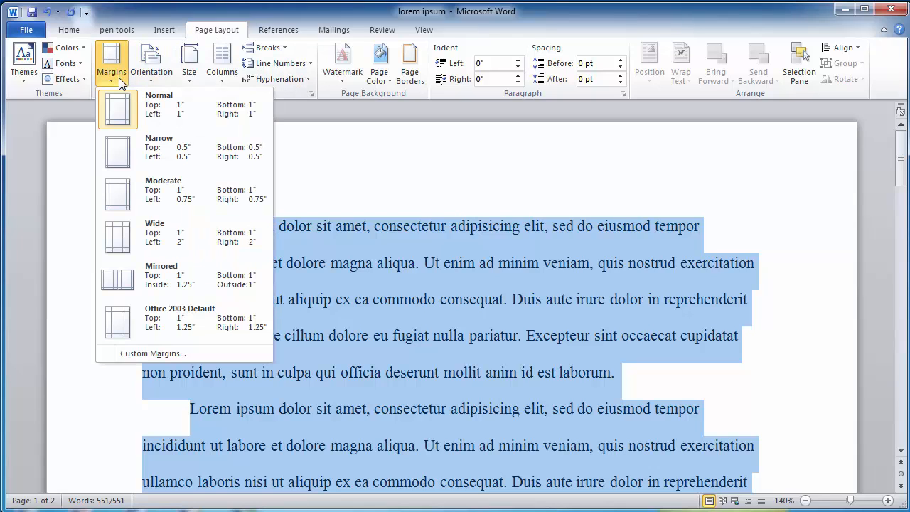
{"action": "left_click", "coordinate": [118, 125]}
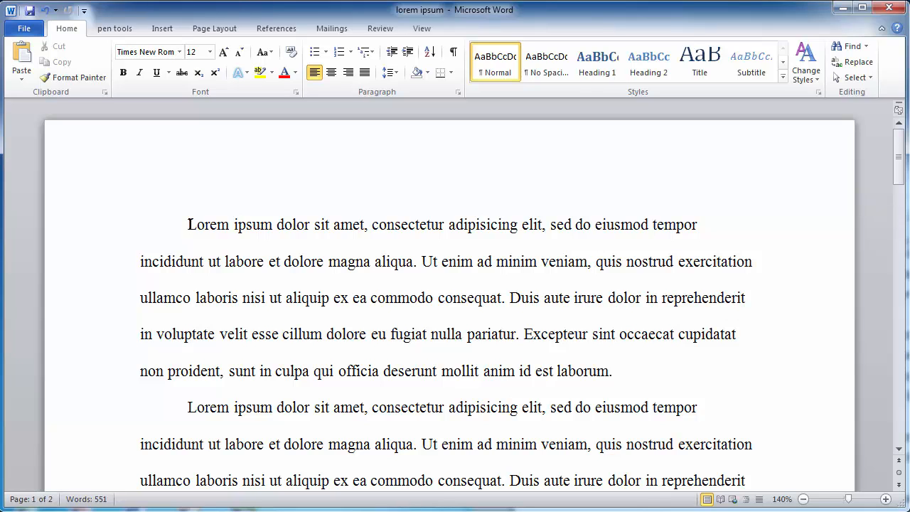
- Add heading lines above the body text reading "Firstname Lastname" and "Instructor Name"
{"action": "key", "text": "Return"}
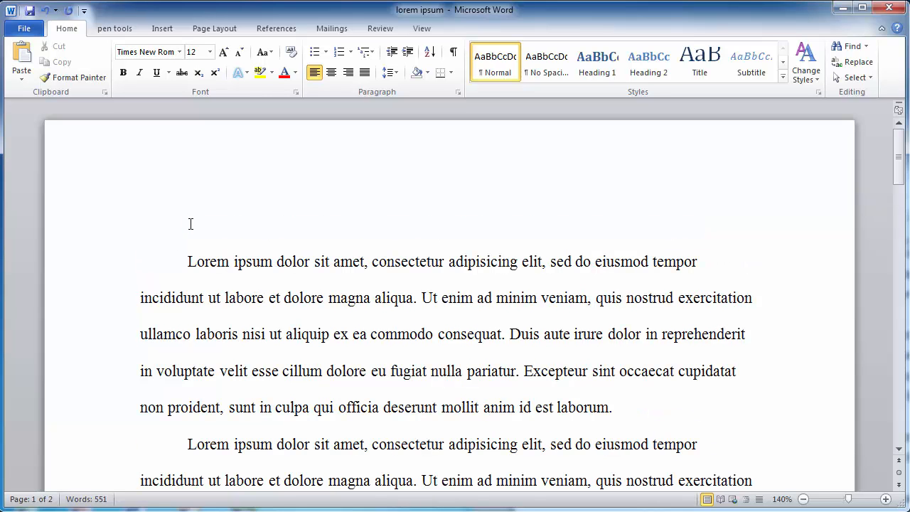
{"action": "key", "text": "Up"}
{"action": "type", "text": "Firstname Lastname"}
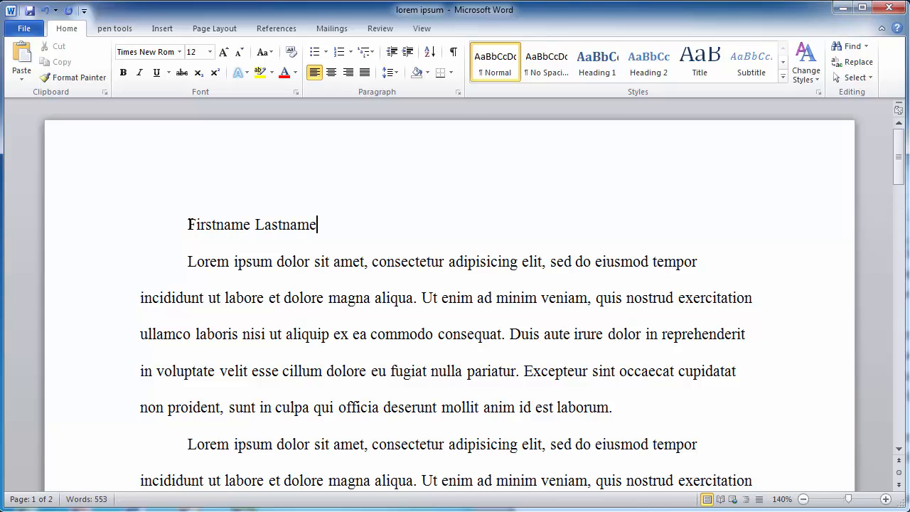
{"action": "key", "text": "Return"}
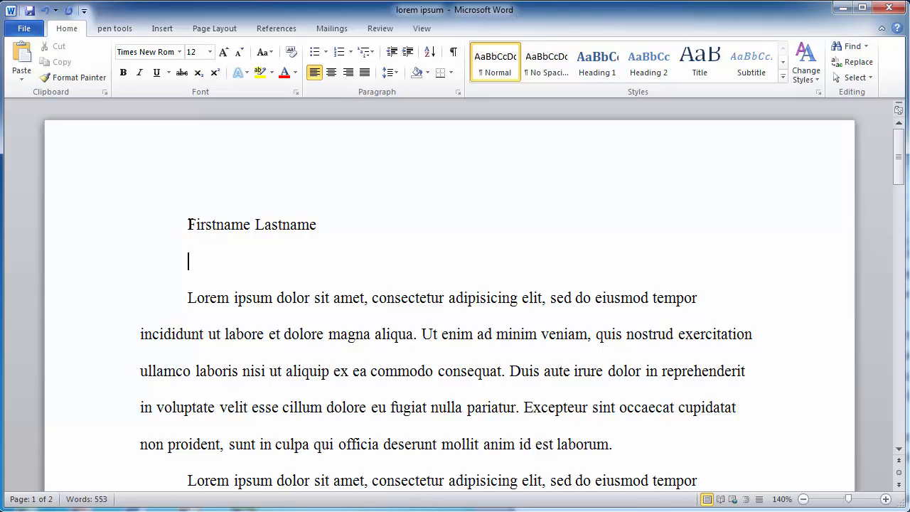
{"action": "type", "text": "Instructor"}
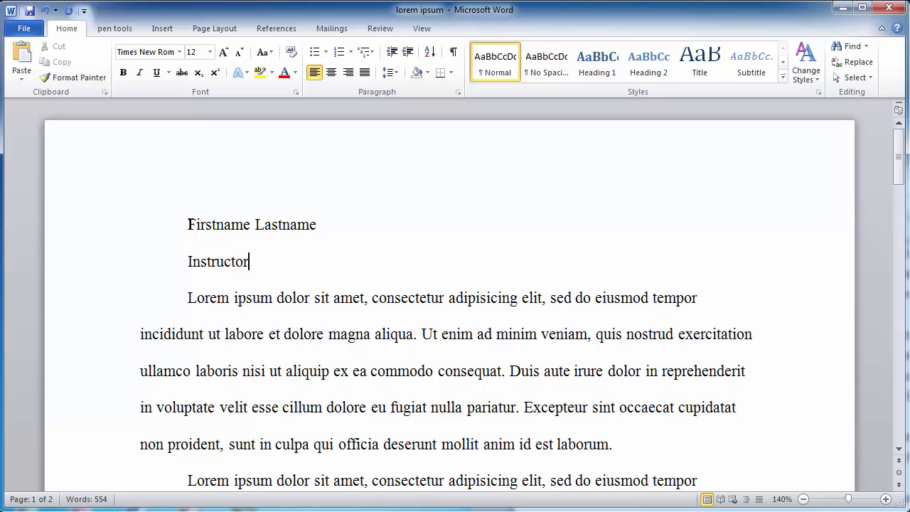
{"action": "type", "text": " Name"}
- Add the lines "Course Name" and "12 July 2014" below the instructor line
{"action": "key", "text": "Return"}
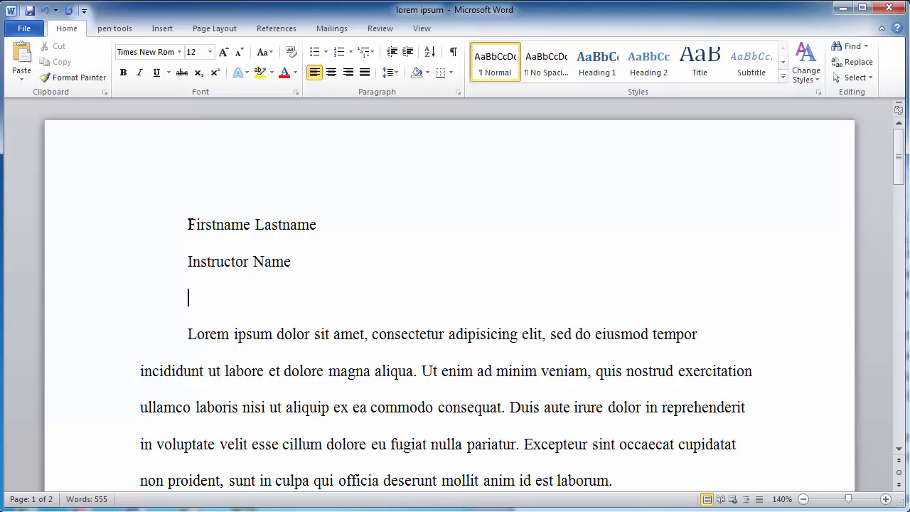
{"action": "type", "text": "Course a"}
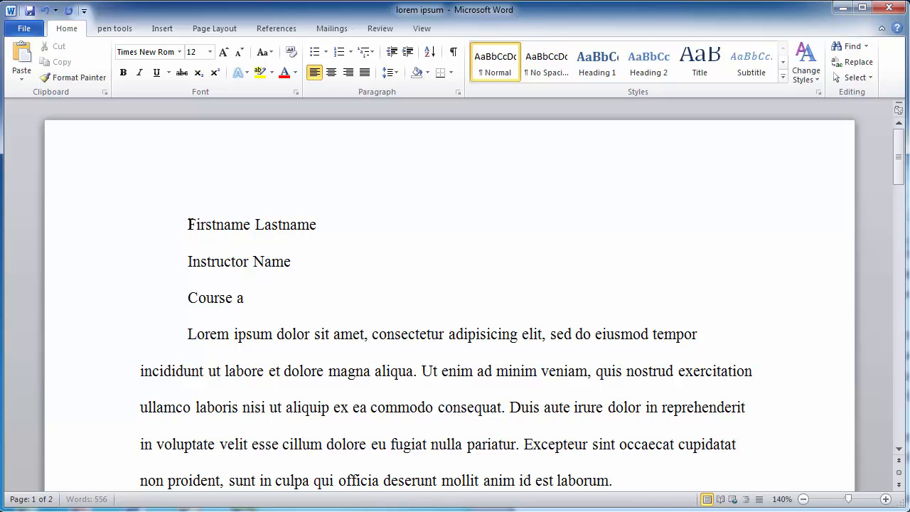
{"action": "key", "text": "BackSpace"}
{"action": "type", "text": "Name"}
{"action": "key", "text": "Return"}
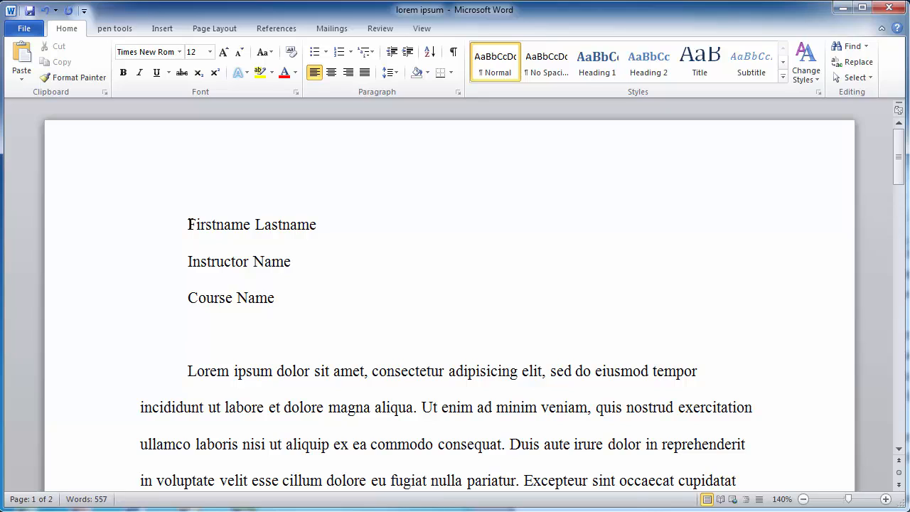
{"action": "type", "text": "12 July"}
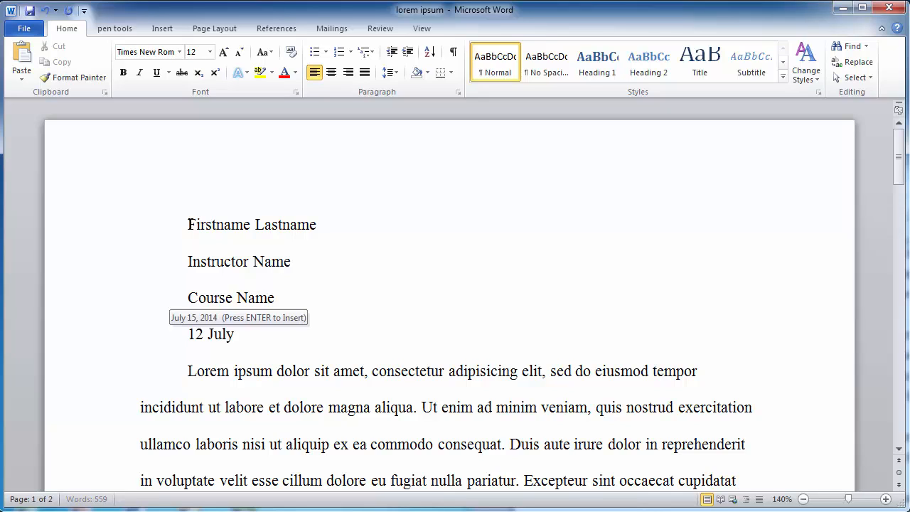
{"action": "type", "text": " 2014"}
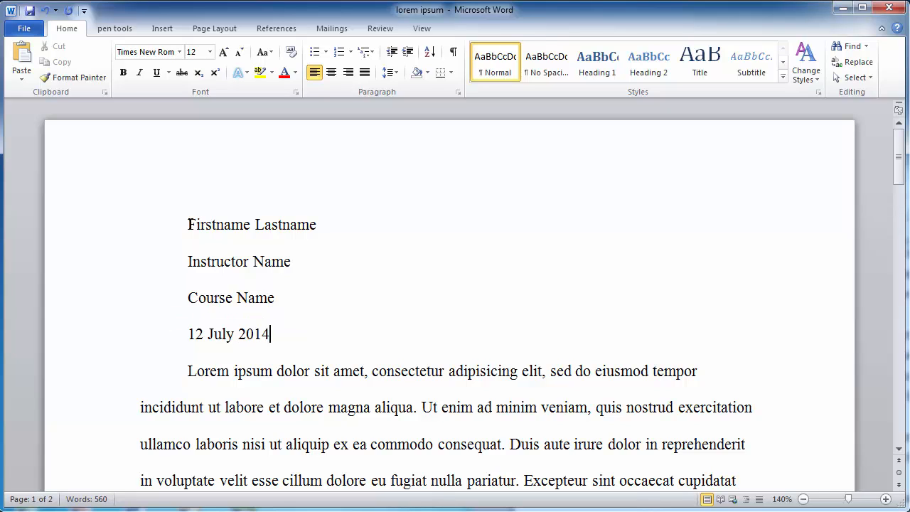
- Add the line "Title of your Paper" between the date and the body text
{"action": "key", "text": "Return"}
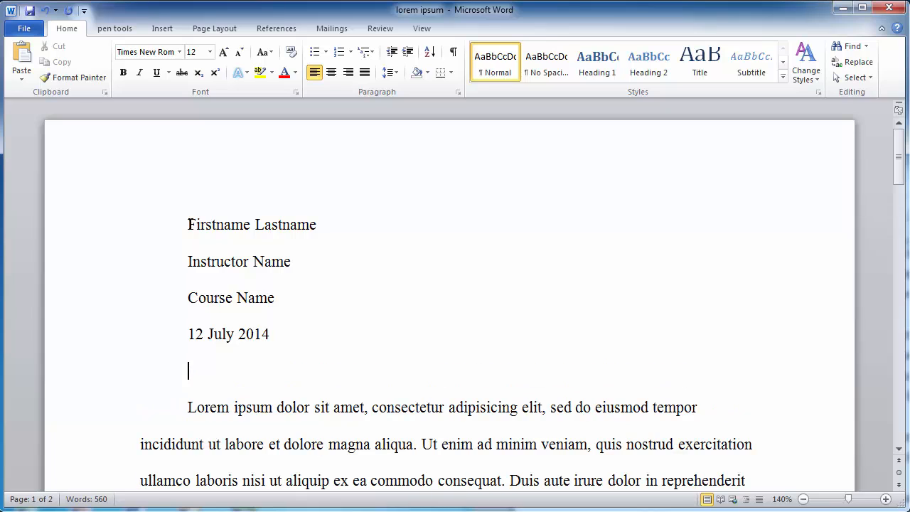
{"action": "type", "text": "Title of your PO"}
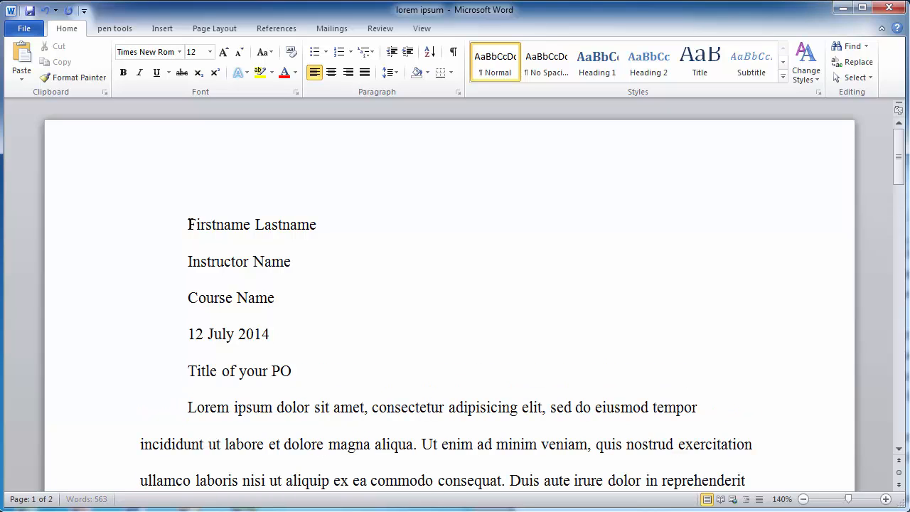
{"action": "key", "text": "BackSpace"}
{"action": "type", "text": "aper"}
- Remove the first-line indent from the five heading lines, from the name through the title, by setting special indentation to (none)
{"action": "left_click_drag", "start_coordinate": [317, 371], "coordinate": [188, 237]}
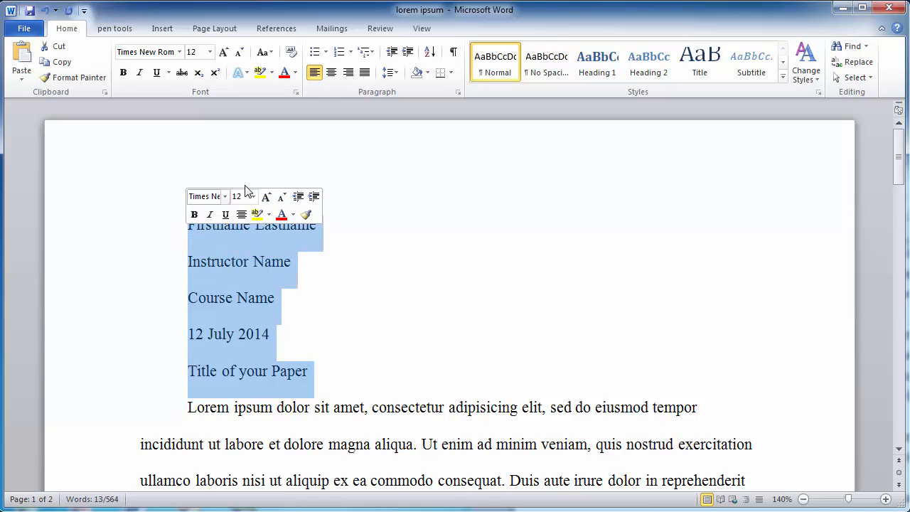
{"action": "left_click", "coordinate": [457, 93]}
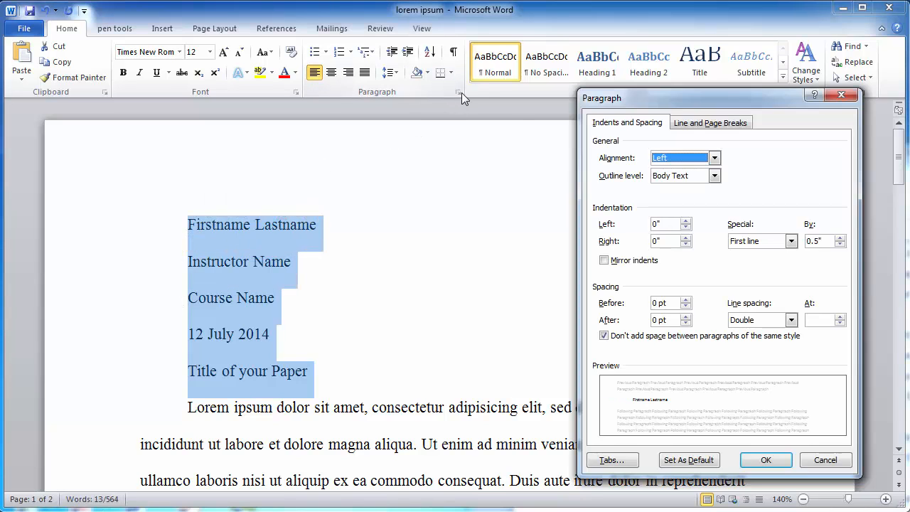
{"action": "left_click", "coordinate": [790, 242]}
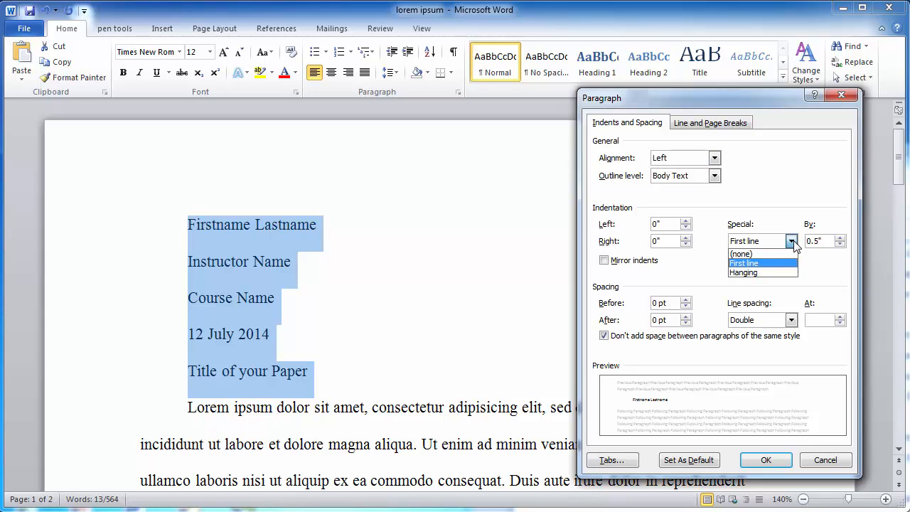
{"action": "left_click", "coordinate": [746, 258]}
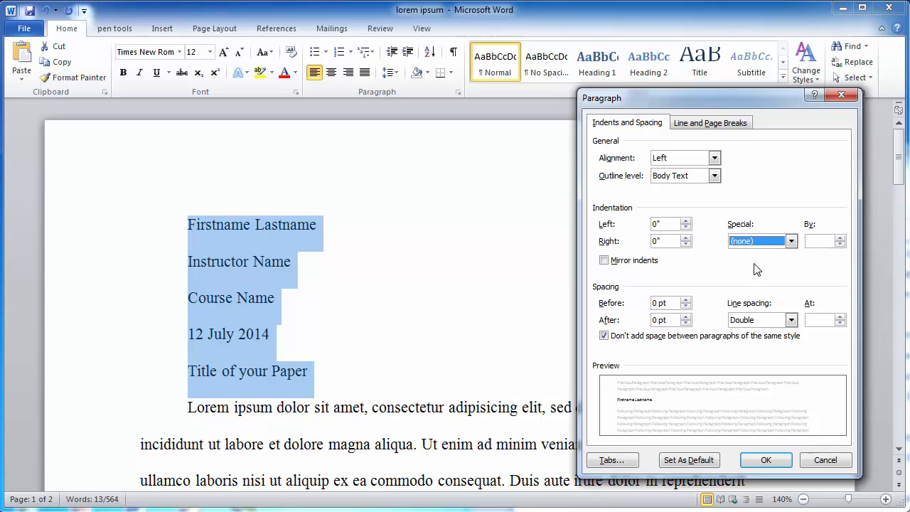
{"action": "left_click", "coordinate": [766, 460]}
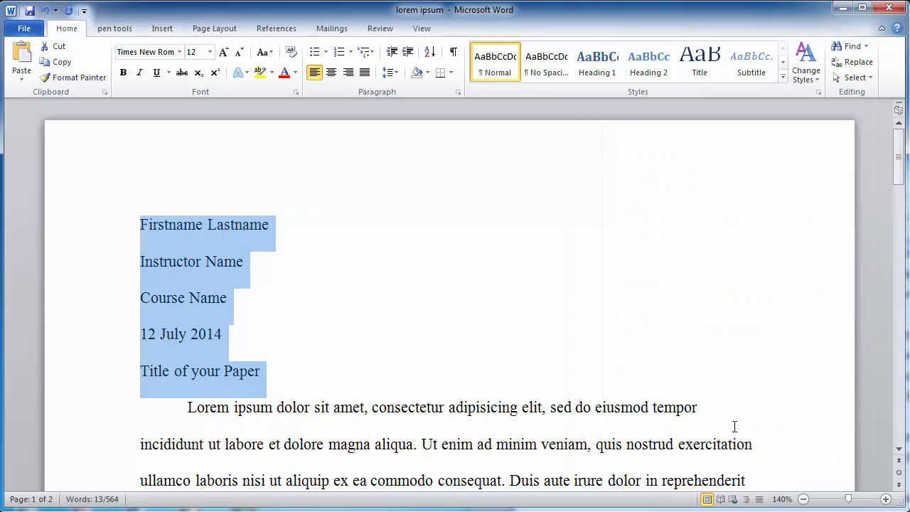
{"action": "left_click", "coordinate": [346, 346]}
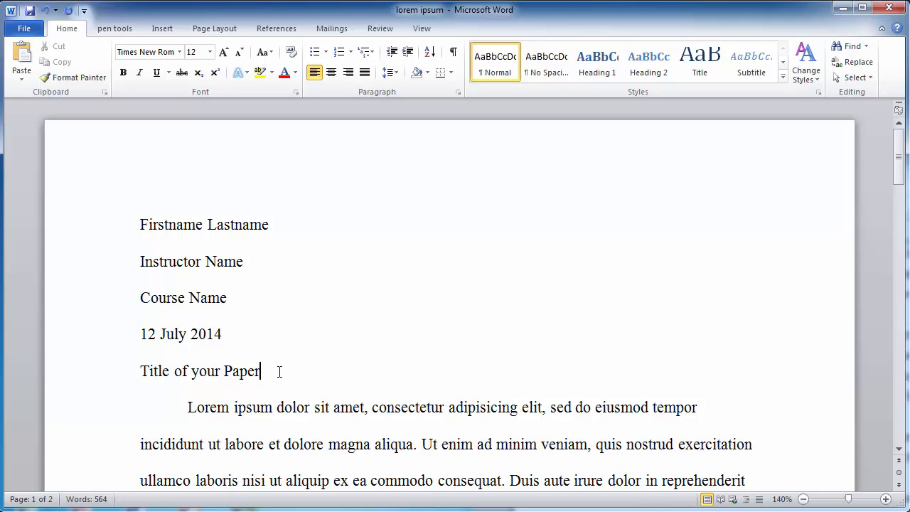
- Center the "Title of your Paper" line above the body text
{"action": "left_click_drag", "start_coordinate": [278, 370], "coordinate": [142, 368]}
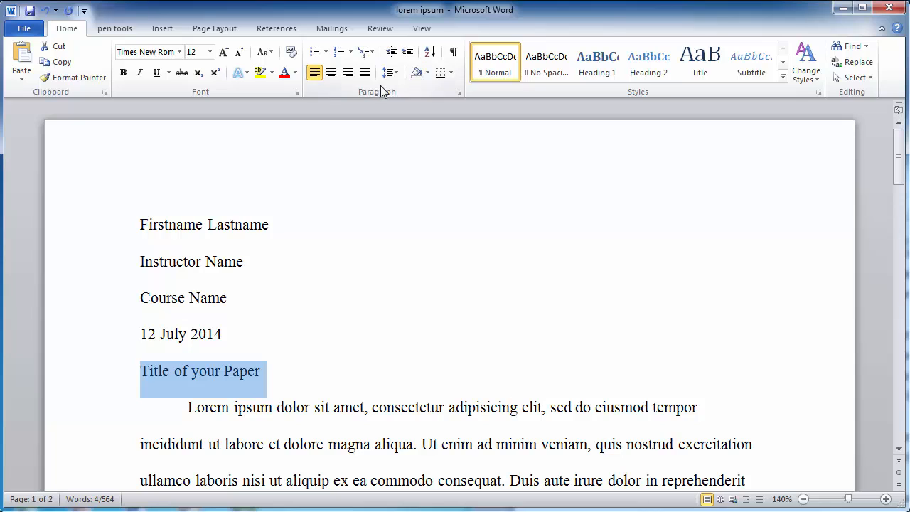
{"action": "left_click", "coordinate": [330, 74]}
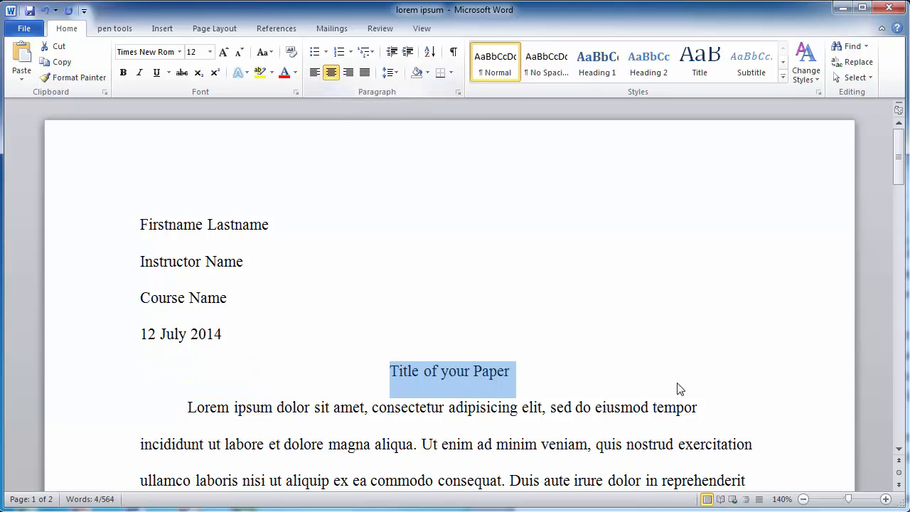
{"action": "left_click", "coordinate": [662, 322]}
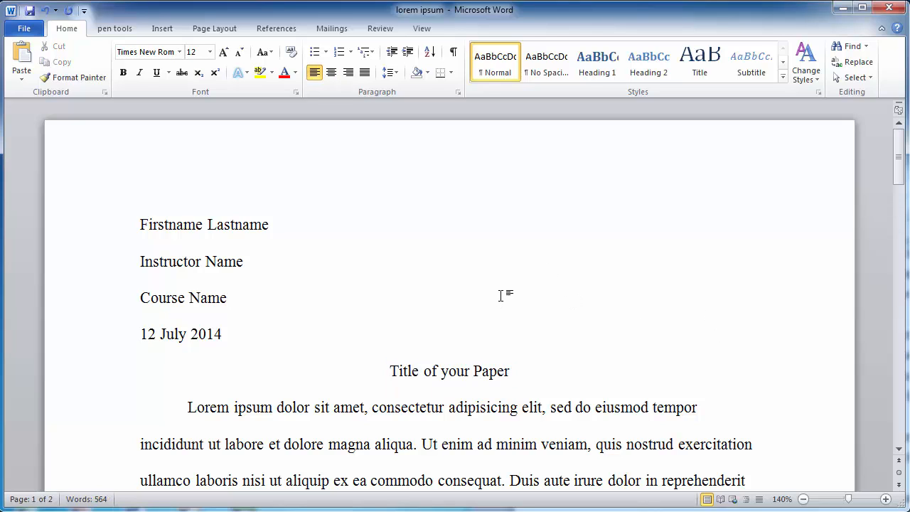
- Insert a top-of-page page number in the Plain Number 3 style and add "Lastname " in front of it
{"action": "left_click", "coordinate": [160, 32]}
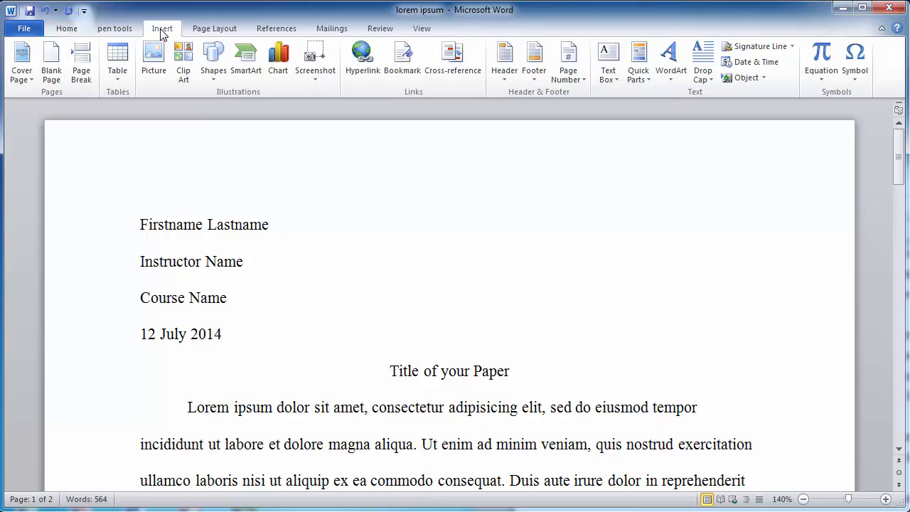
{"action": "left_click", "coordinate": [580, 78]}
{"action": "mouse_move", "coordinate": [587, 98]}
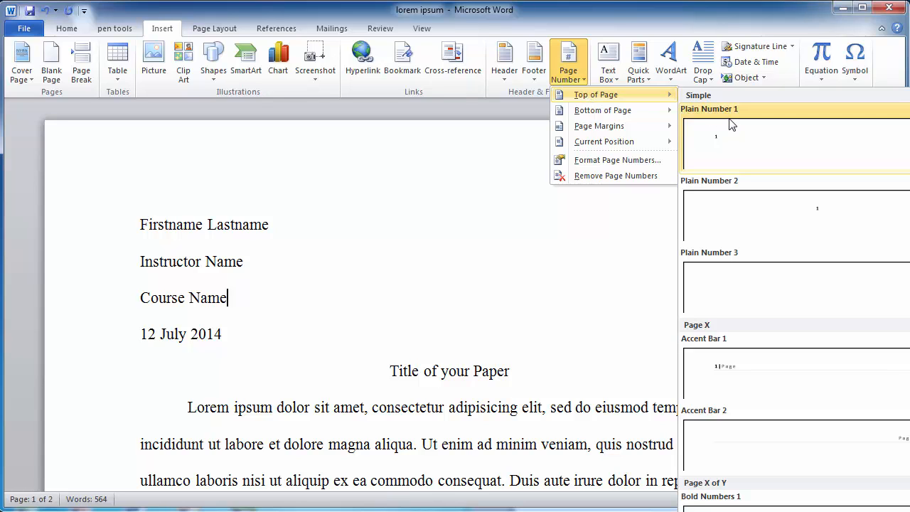
{"action": "left_click", "coordinate": [768, 292]}
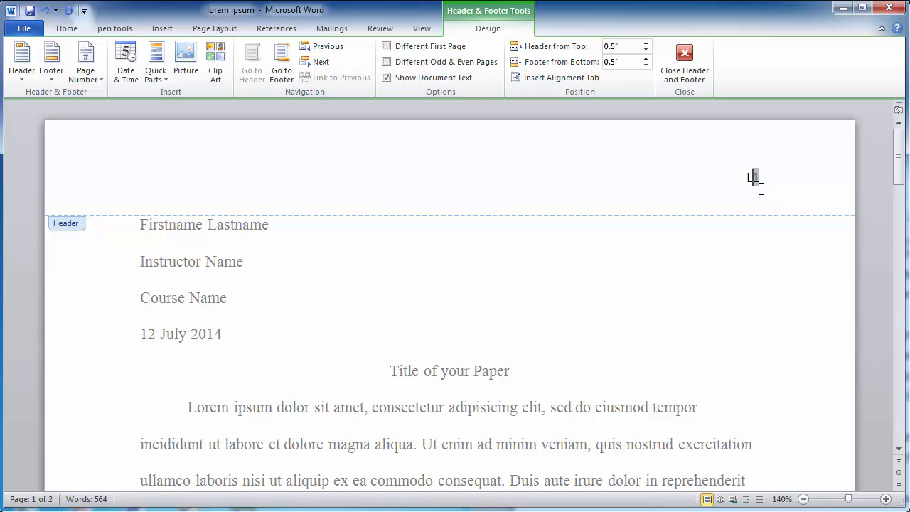
{"action": "type", "text": "astname"}
- Format the whole header text as Times New Roman, size 12, and return to the document body
{"action": "left_click", "coordinate": [773, 180]}
{"action": "left_click_drag", "start_coordinate": [773, 179], "coordinate": [731, 175]}
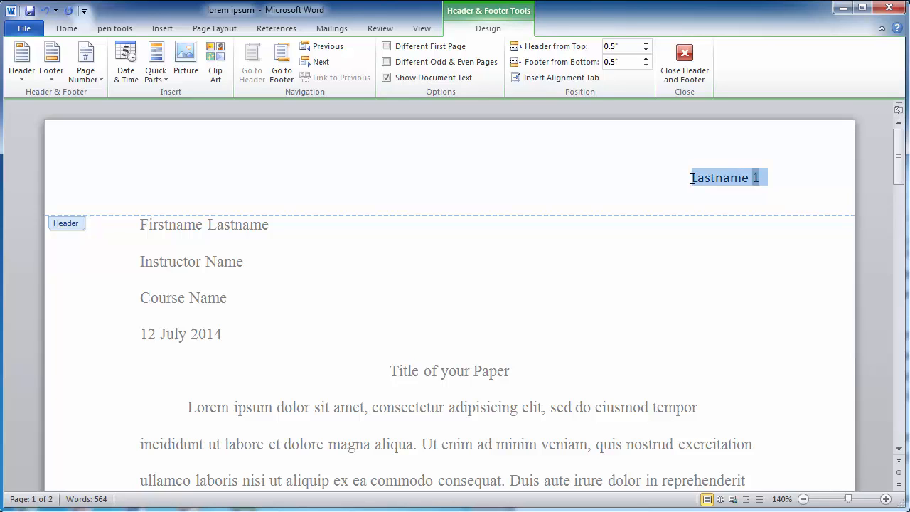
{"action": "left_click", "coordinate": [67, 33]}
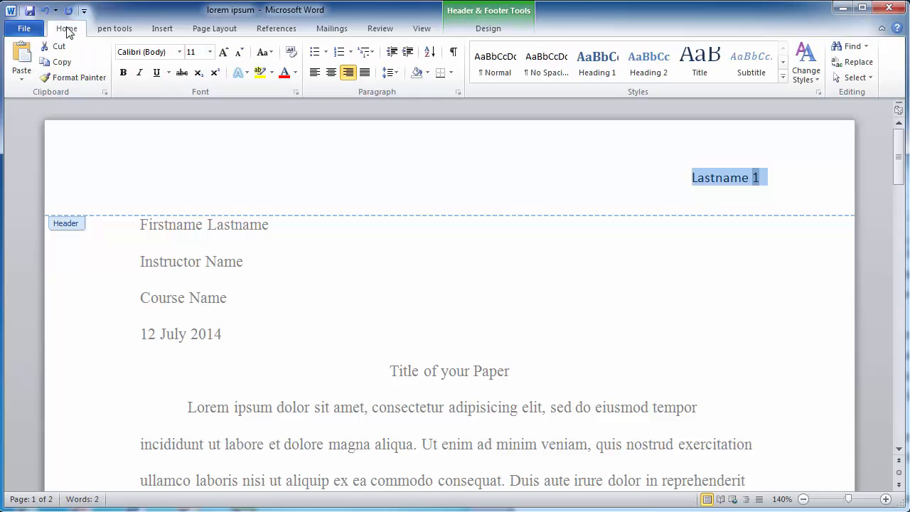
{"action": "left_click", "coordinate": [181, 53]}
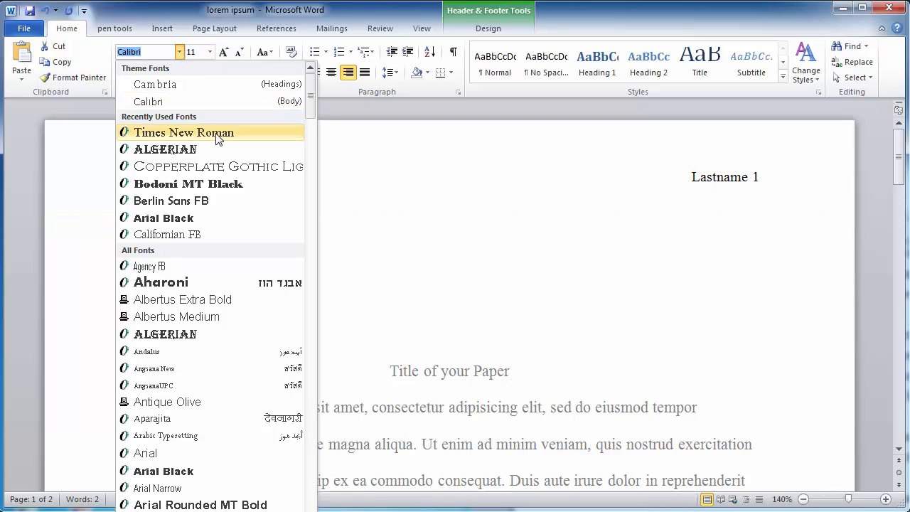
{"action": "left_click", "coordinate": [150, 134]}
{"action": "left_click", "coordinate": [209, 52]}
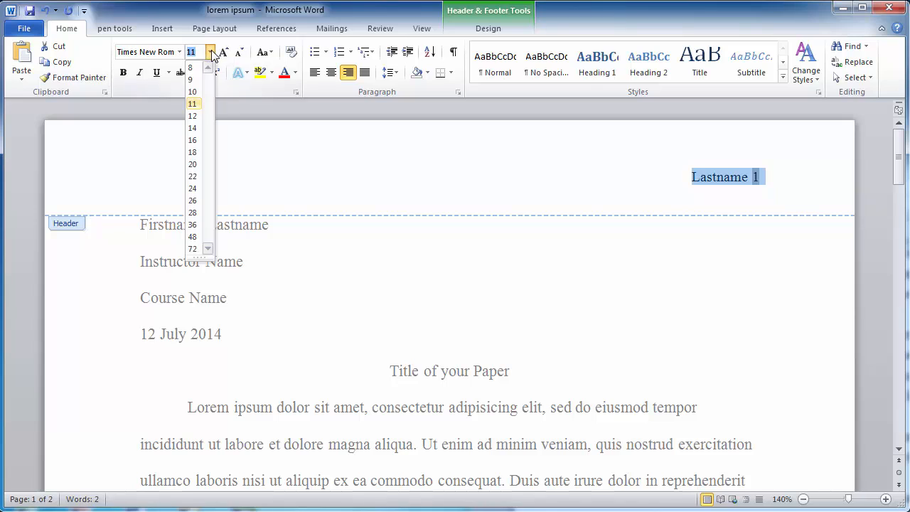
{"action": "left_click", "coordinate": [192, 116]}
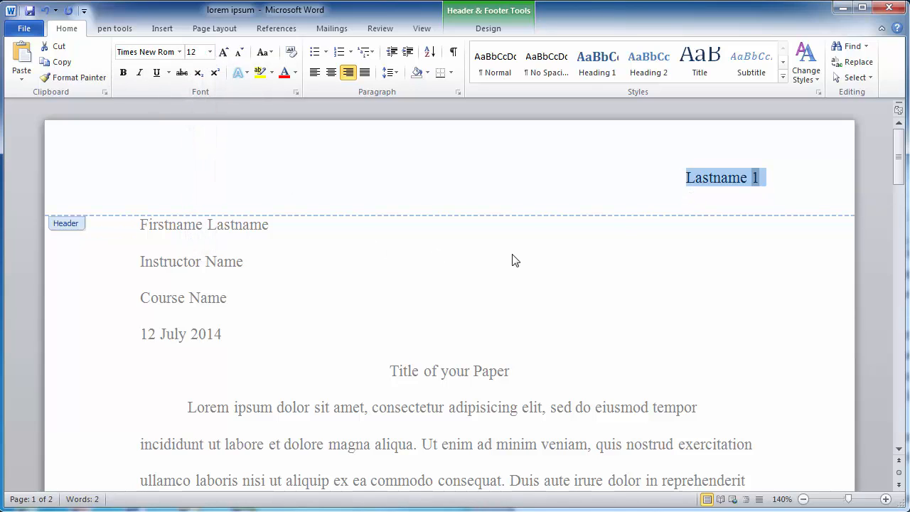
{"action": "double_click", "coordinate": [508, 252]}
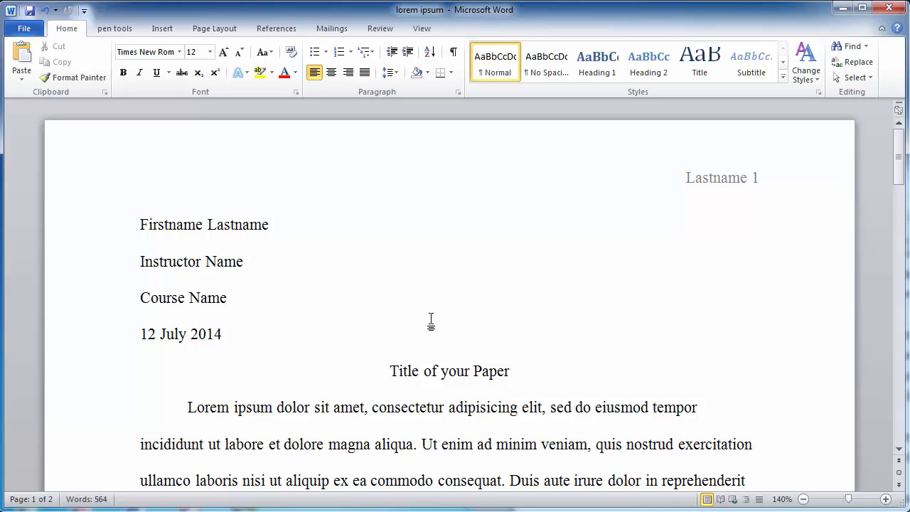
- Insert a page break after the last body paragraph on page 2
{"action": "scroll", "coordinate": [579, 310], "scroll_direction": "down", "scroll_amount": 10}
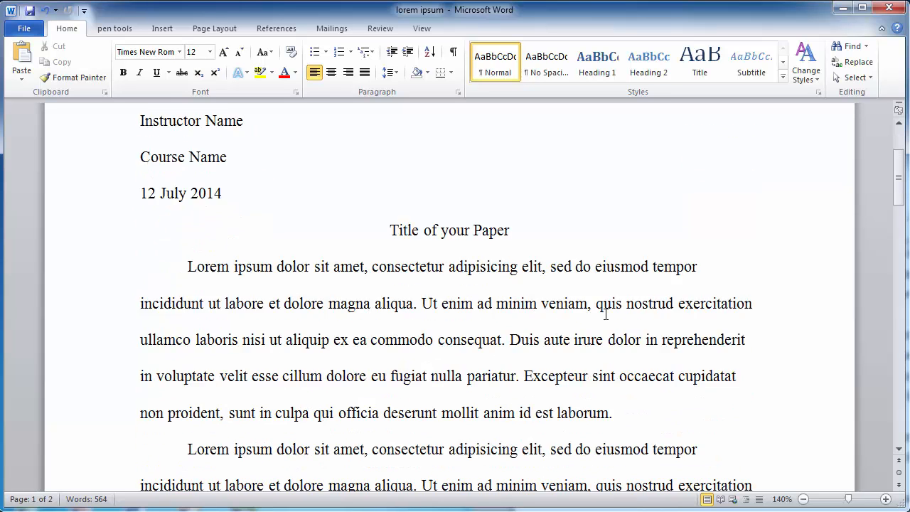
{"action": "scroll", "coordinate": [605, 306], "scroll_direction": "down", "scroll_amount": 5}
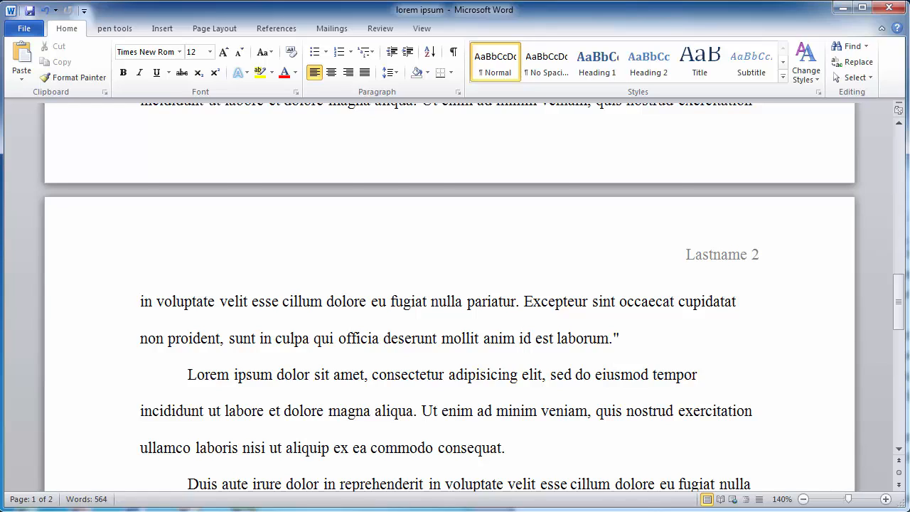
{"action": "key", "text": "ctrl+z"}
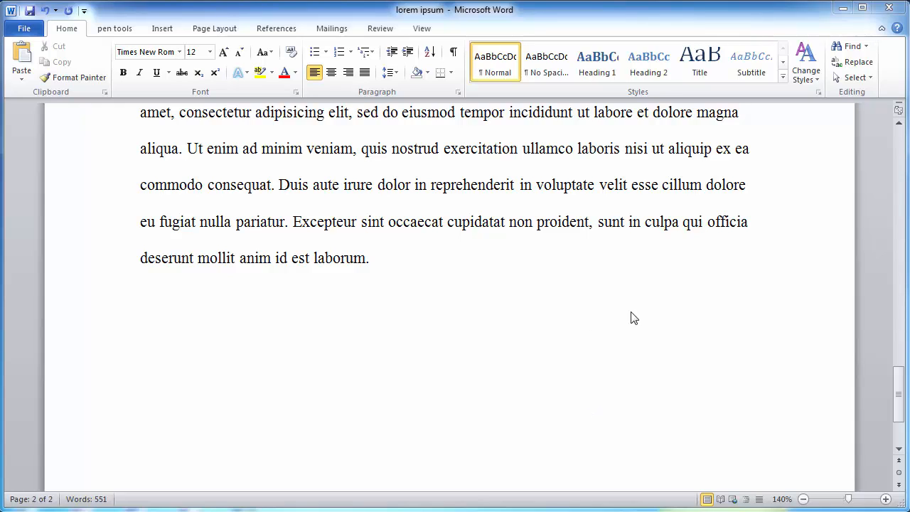
{"action": "left_click", "coordinate": [389, 264]}
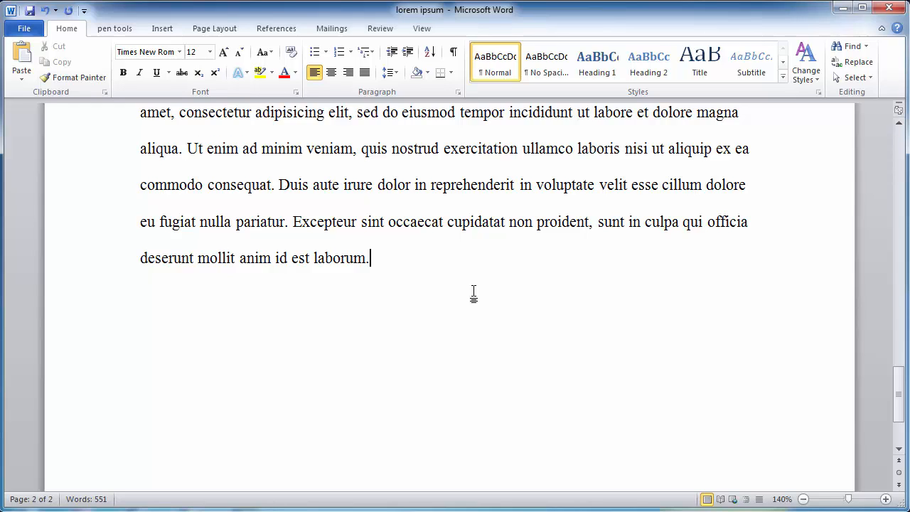
{"action": "key", "text": "ctrl+Return"}
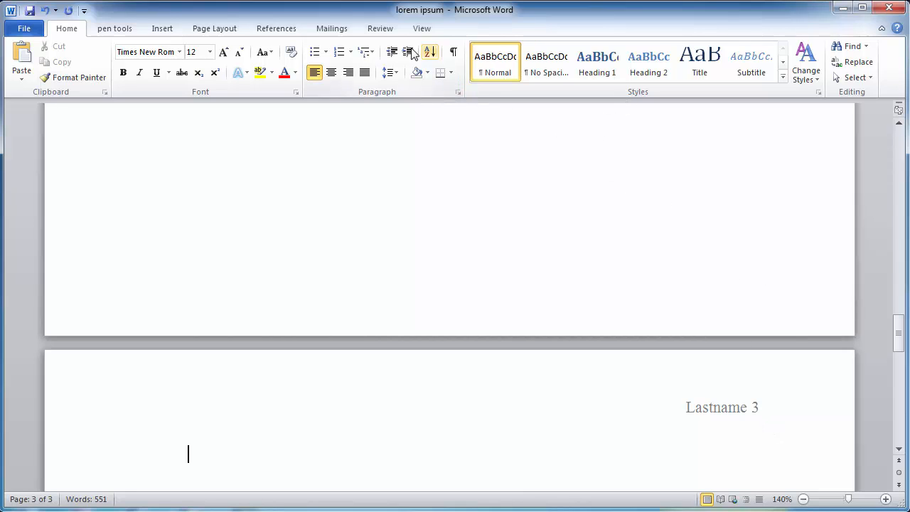
- Set the new page's first line to centered alignment with special indentation (none), and enter the heading "Works Cited"
{"action": "left_click", "coordinate": [458, 93]}
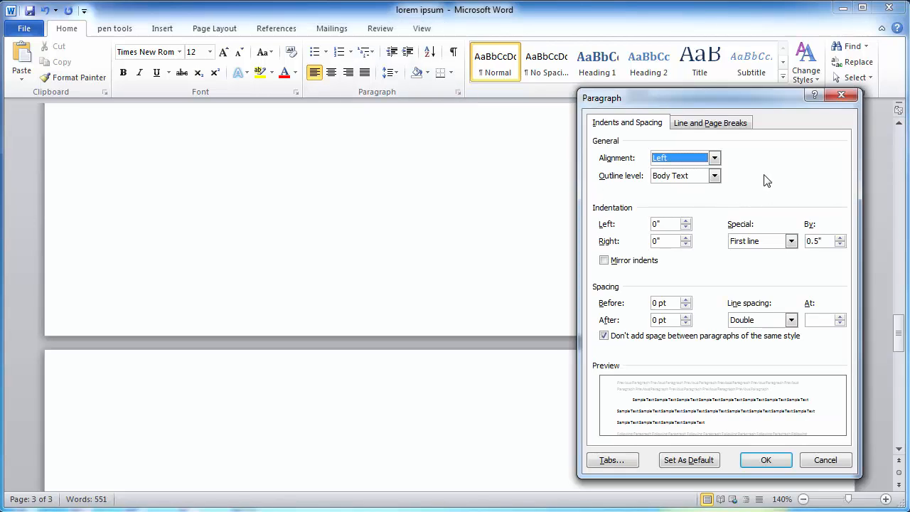
{"action": "left_click", "coordinate": [714, 158]}
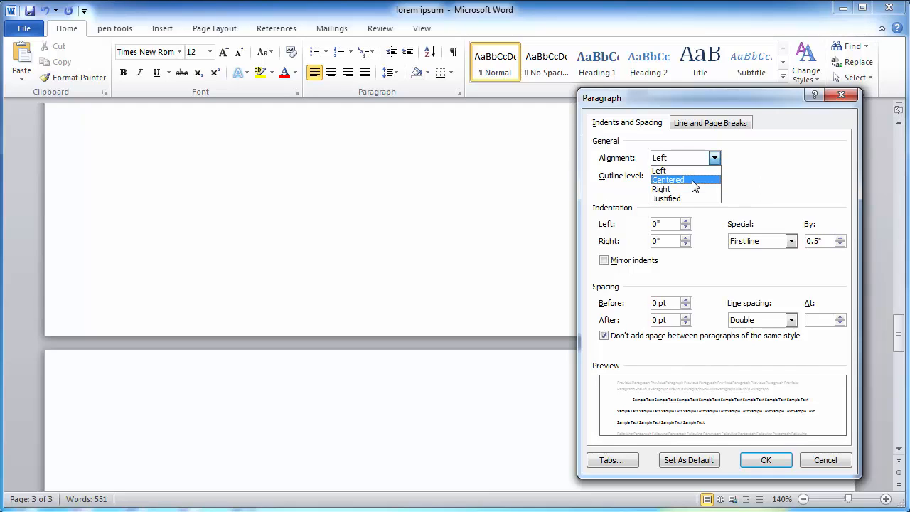
{"action": "left_click", "coordinate": [693, 180]}
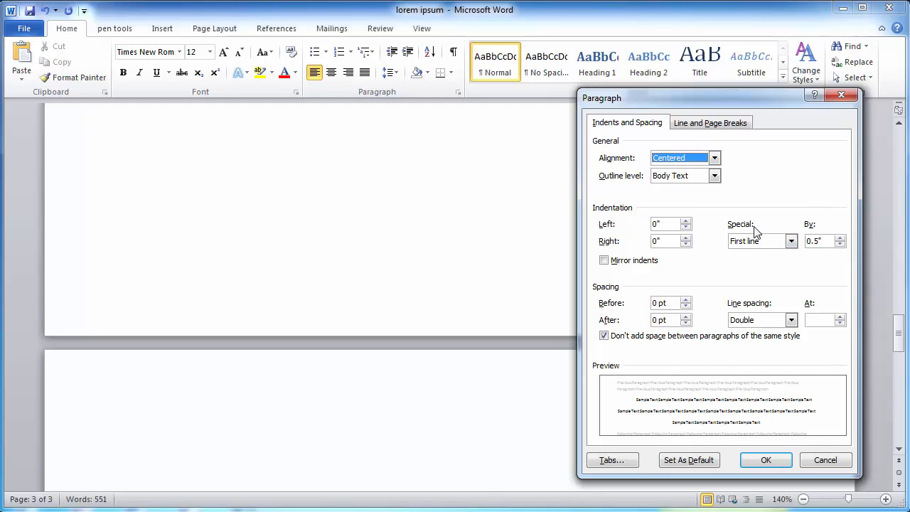
{"action": "left_click", "coordinate": [791, 242]}
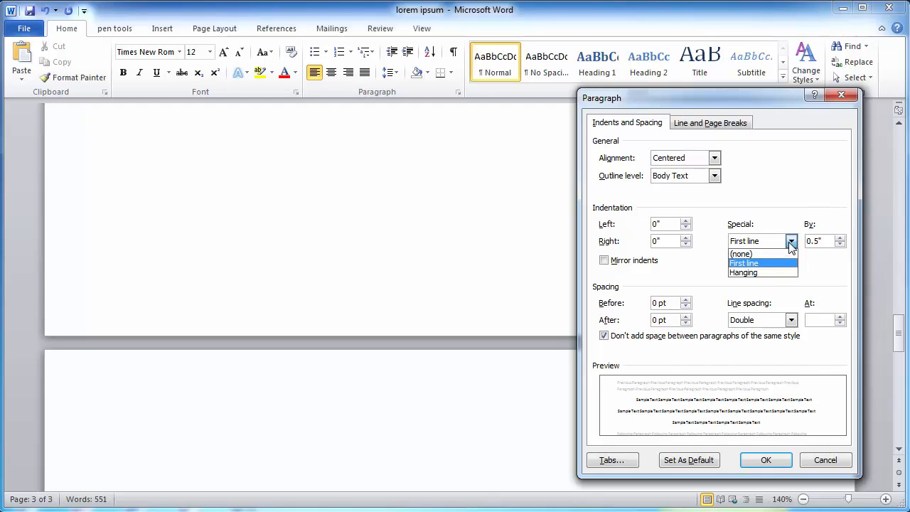
{"action": "left_click", "coordinate": [778, 253]}
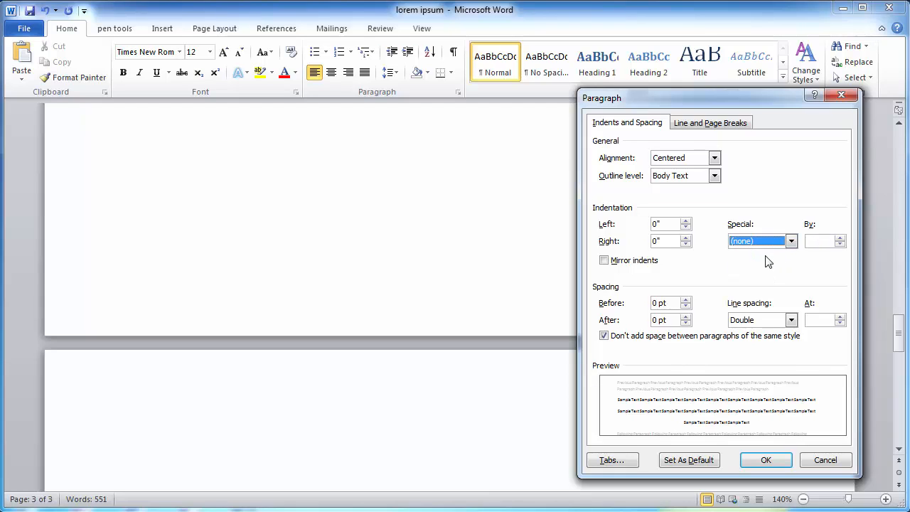
{"action": "left_click", "coordinate": [766, 459]}
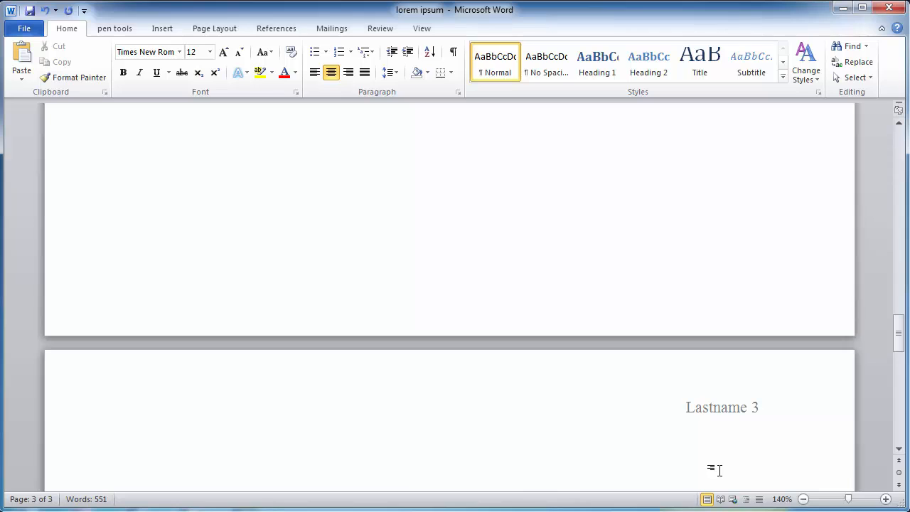
{"action": "type", "text": "Works Cited"}
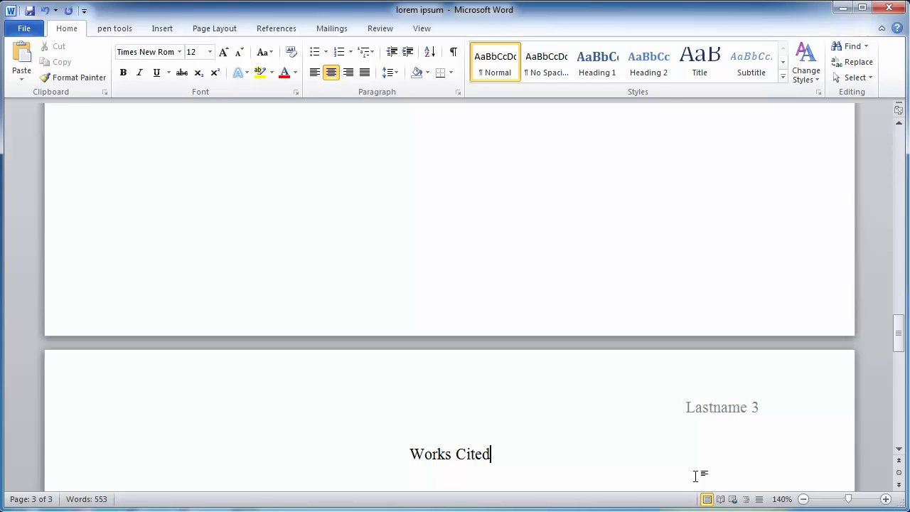
- Start a new paragraph below "Works Cited" with left alignment and a hanging indent of 0.5"
{"action": "key", "text": "Return"}
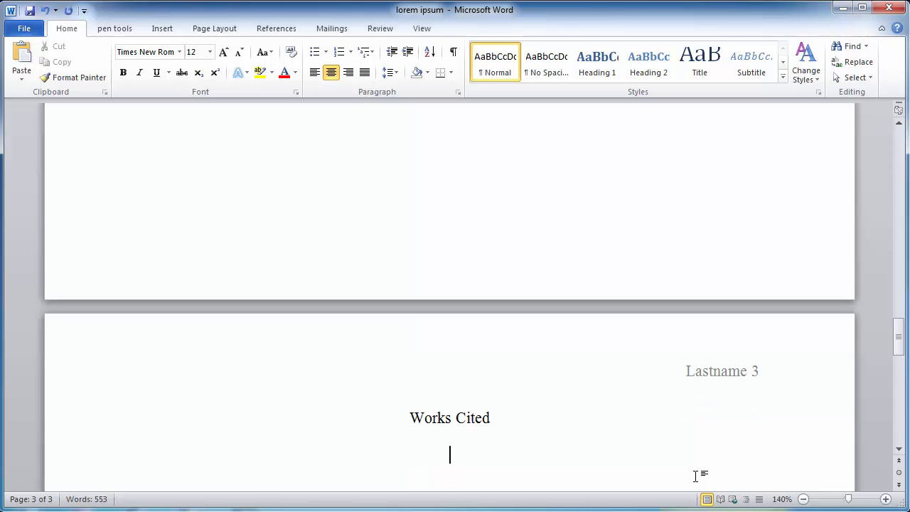
{"action": "left_click", "coordinate": [457, 92]}
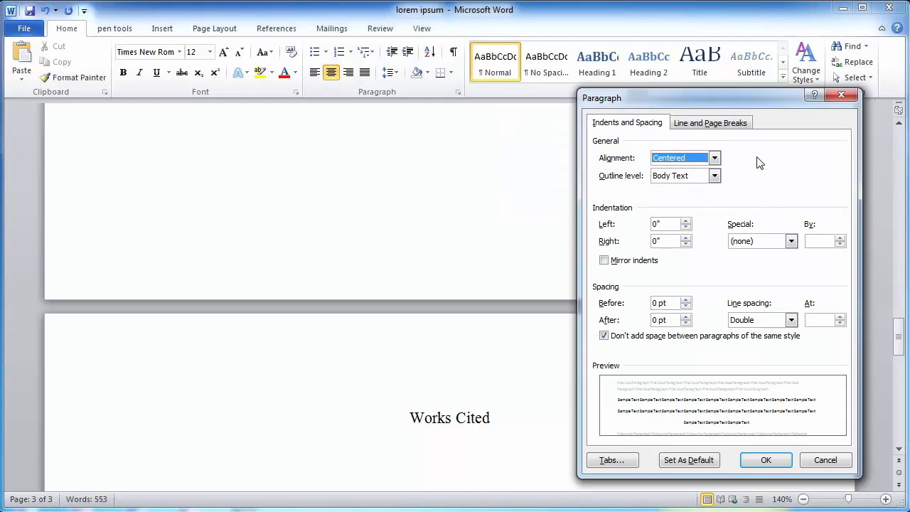
{"action": "left_click", "coordinate": [713, 158]}
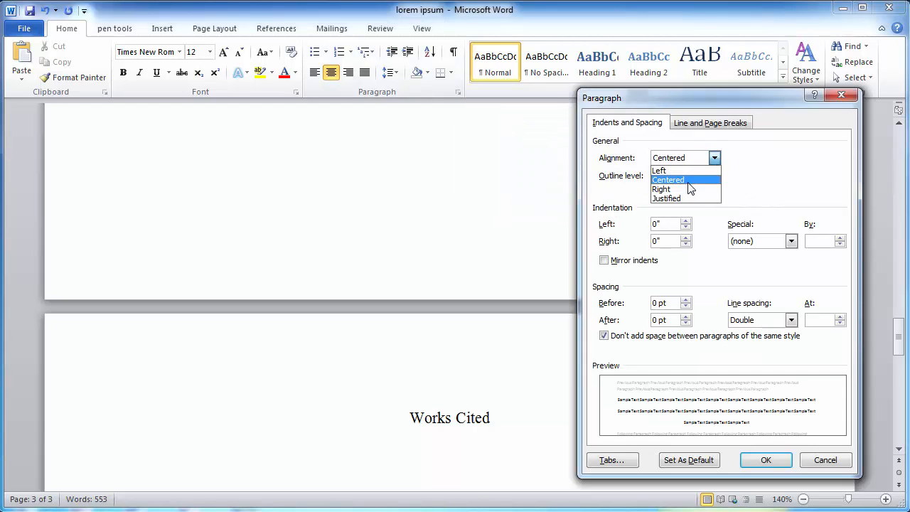
{"action": "left_click", "coordinate": [681, 172]}
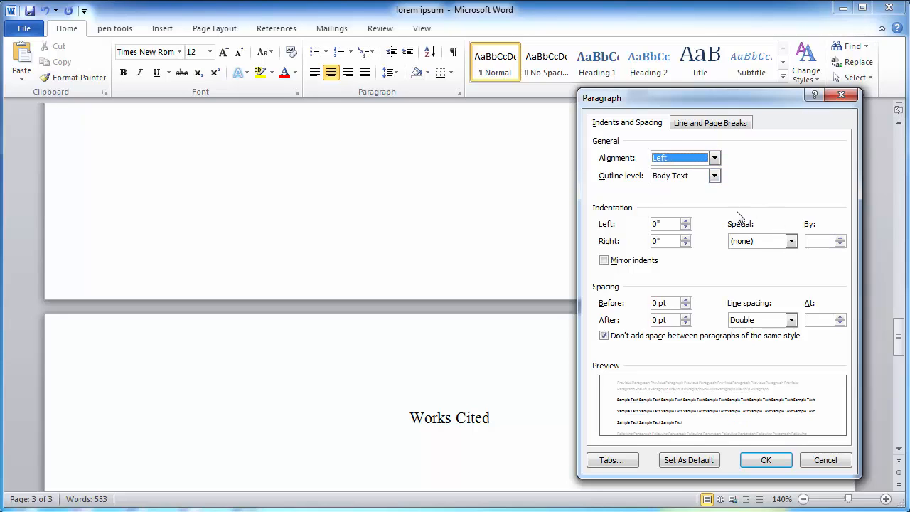
{"action": "left_click", "coordinate": [790, 241]}
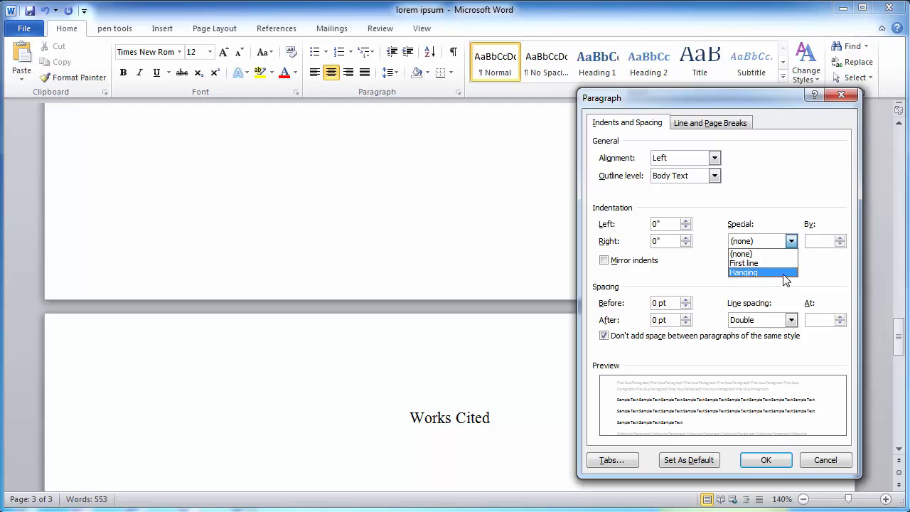
{"action": "left_click", "coordinate": [785, 273]}
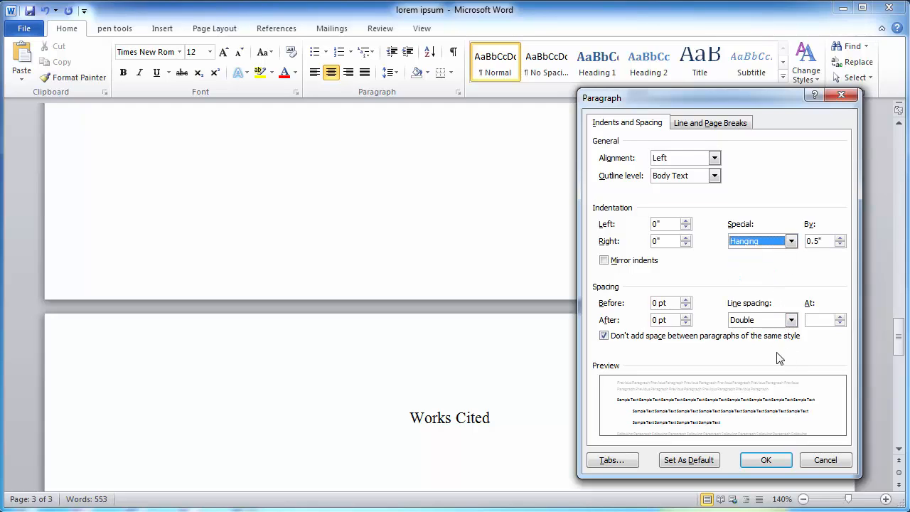
{"action": "left_click", "coordinate": [764, 460]}
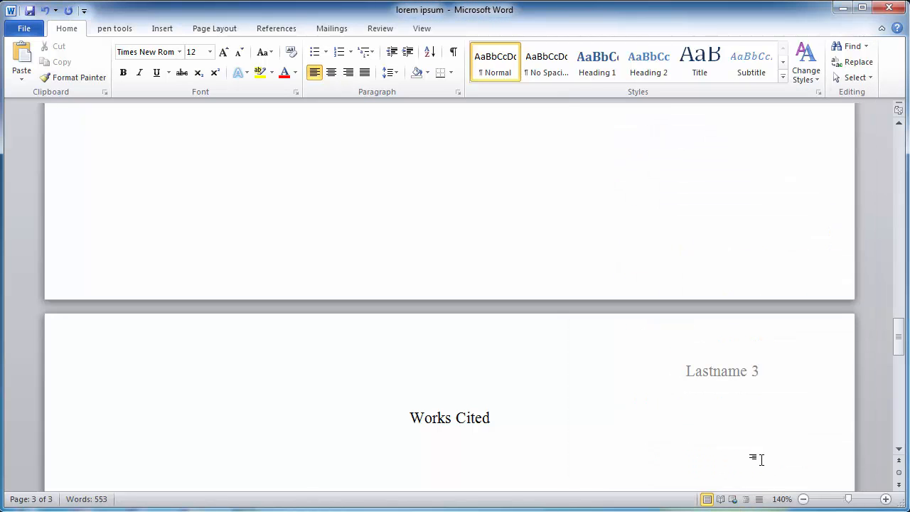
- Add the "Global Warming: Myth or Reality?" book and "Avoiding Self-organized Extinction" article citations under Works Cited, and move the article entry above the book entry
{"action": "type", "text": "Leroux, Marcel. Global Warming: Myth or Reality?: The Erring Ways of Climatology. New York: Springer, 2005. Print. Gowdy, John. \"Avoiding Self-organized Extinction: Toward a Co-evolutionary Economics of Sustainability.\" International Journal of Sustainable Development and World Ecology 14.1 (2007) : 27-36. Print."}
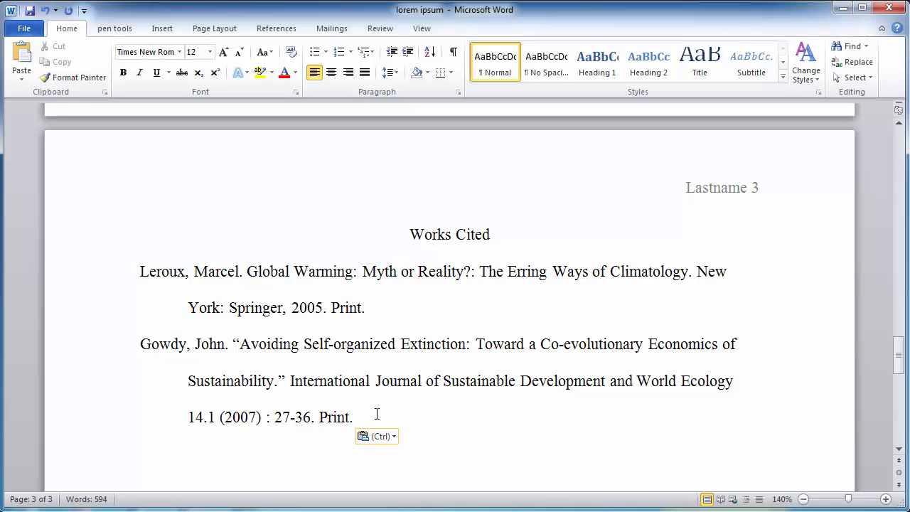
{"action": "left_click_drag", "start_coordinate": [366, 413], "coordinate": [157, 361]}
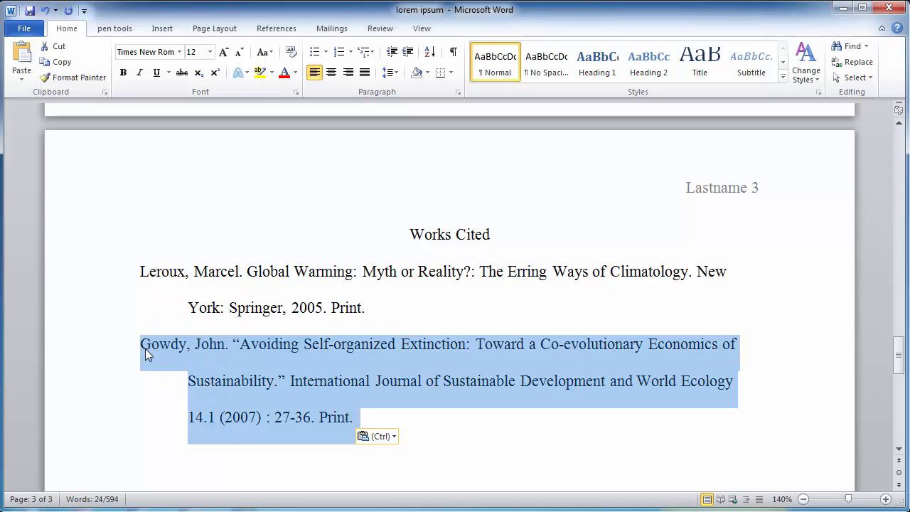
{"action": "left_click_drag", "start_coordinate": [146, 354], "coordinate": [137, 290]}
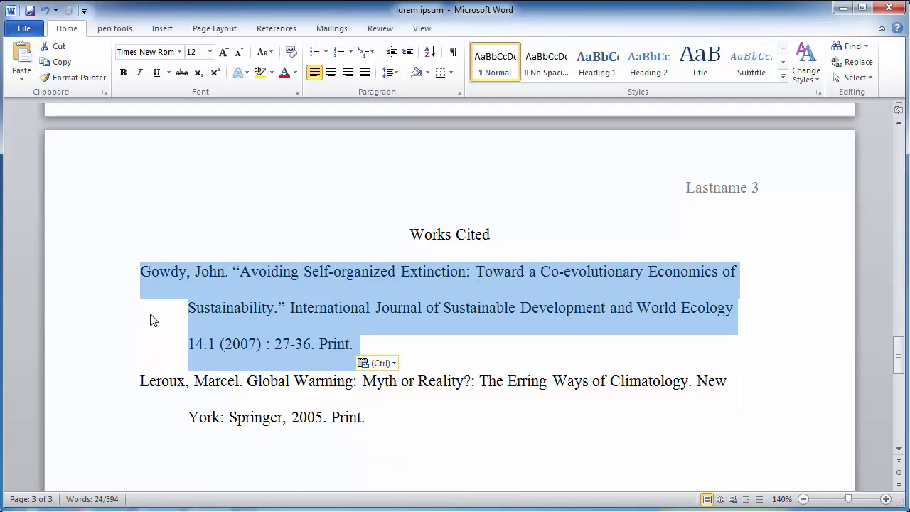
{"action": "left_click", "coordinate": [336, 311]}
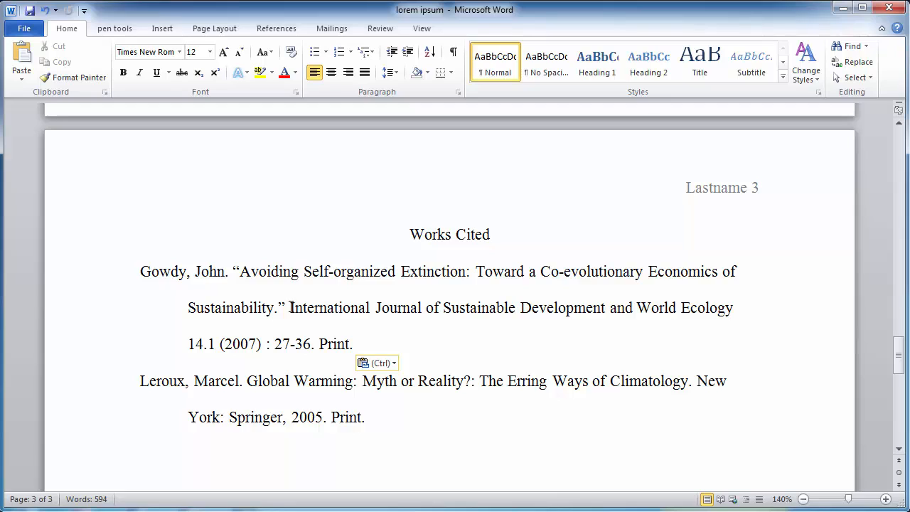
- Italicize the journal title "International Journal of Sustainable Development and World Ecology" and the book title "Global Warming: Myth or Reality?: The Erring Ways of Climatology"
{"action": "left_click_drag", "start_coordinate": [290, 307], "coordinate": [715, 289]}
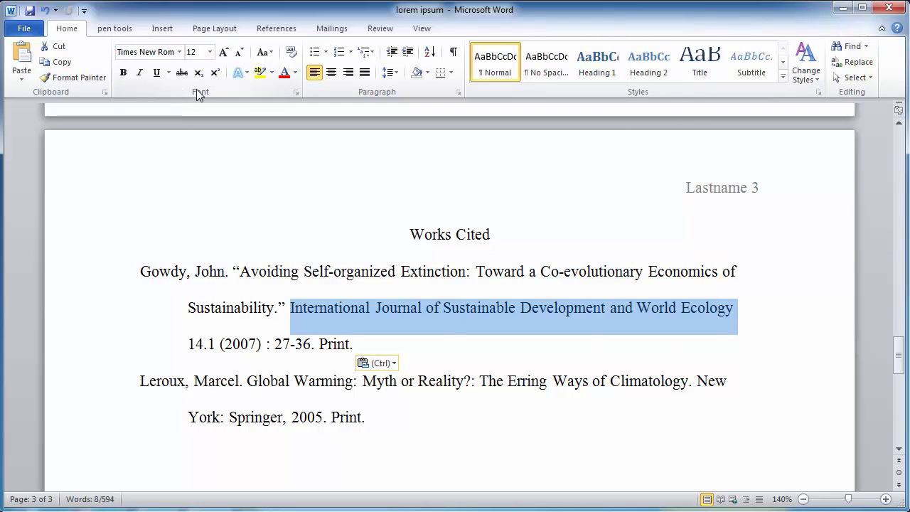
{"action": "left_click", "coordinate": [141, 73]}
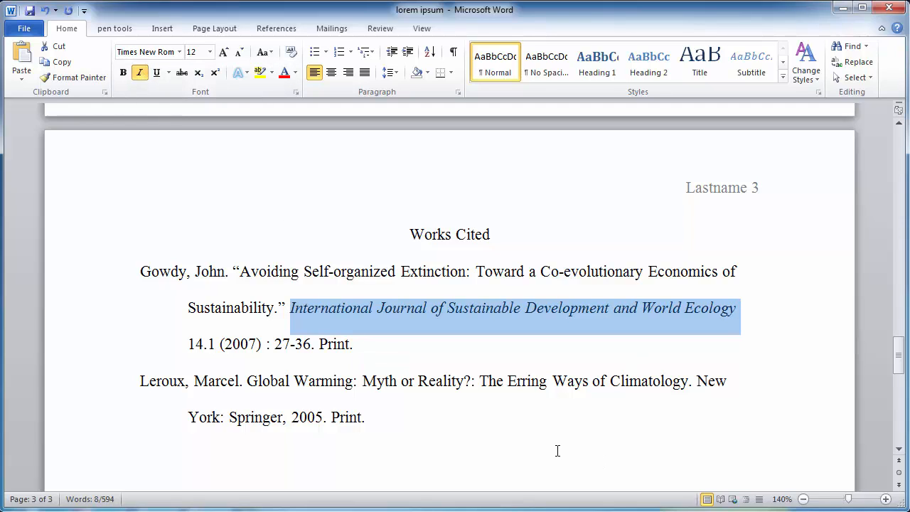
{"action": "left_click", "coordinate": [482, 434]}
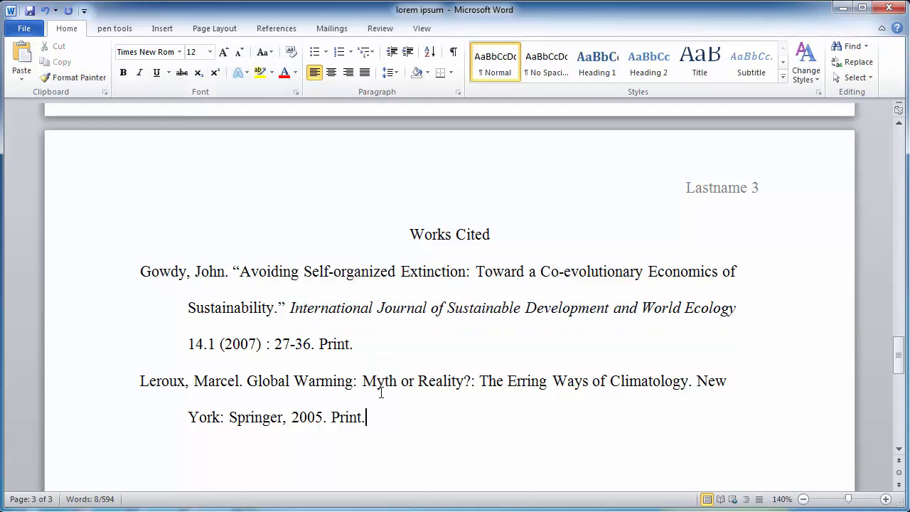
{"action": "left_click", "coordinate": [247, 380]}
{"action": "left_click_drag", "start_coordinate": [247, 380], "coordinate": [686, 384]}
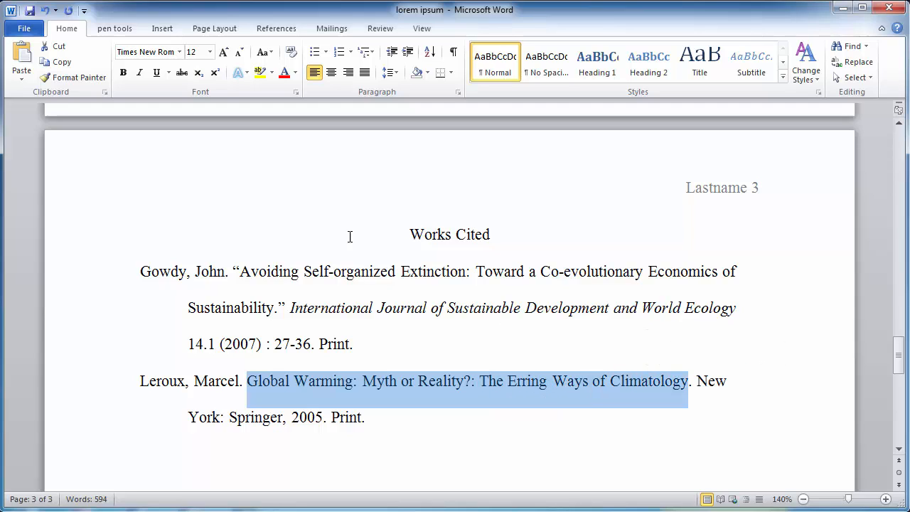
{"action": "left_click", "coordinate": [141, 73]}
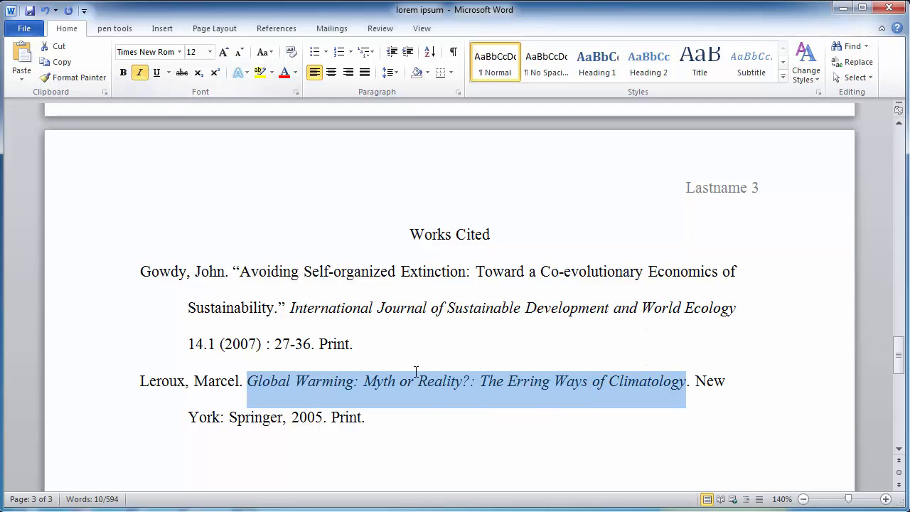